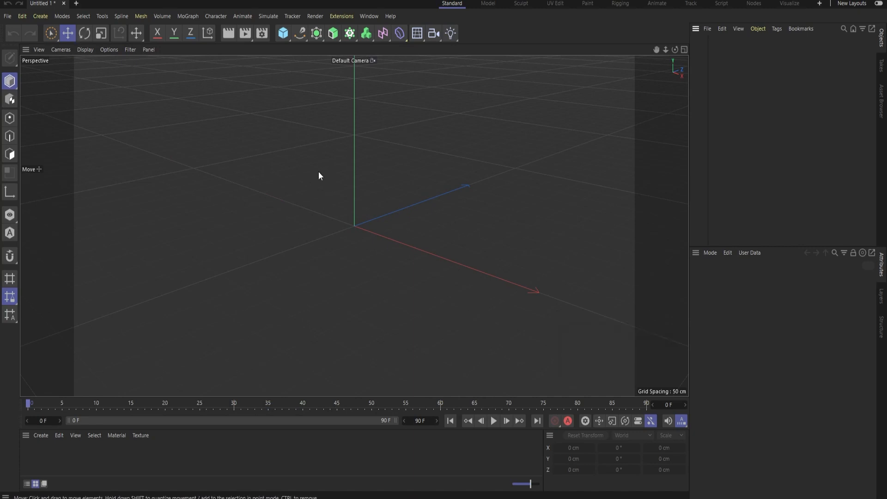
Add a cube to the empty scene and switch the viewport display to Quick Shading (Lines).
{"action": "left_click", "coordinate": [283, 34]}
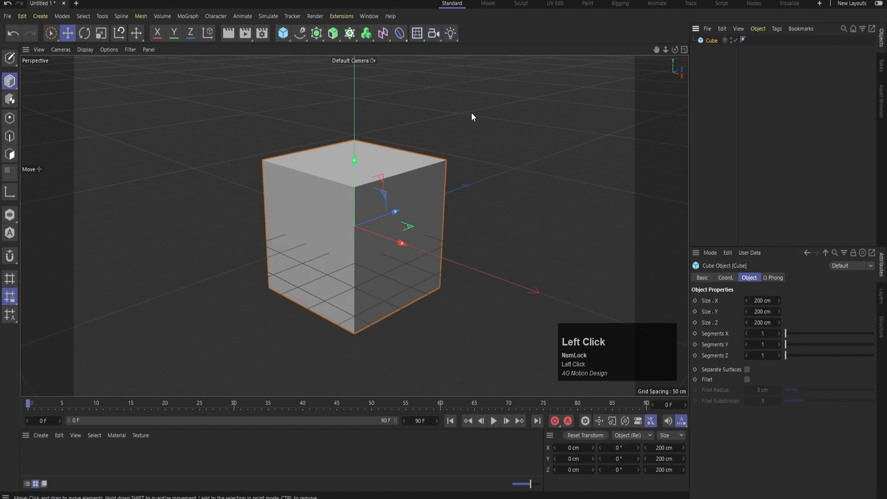
{"action": "key", "text": "n"}
{"action": "key", "text": "d"}
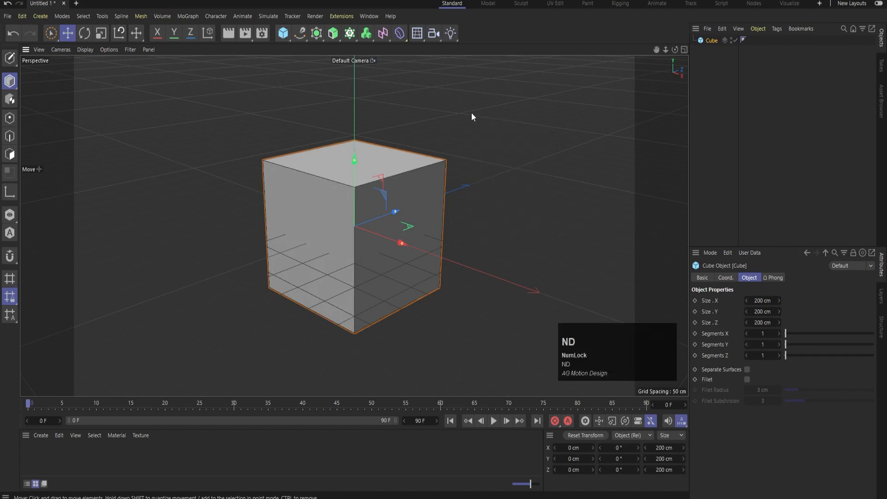
{"action": "left_click_drag", "start_coordinate": [402, 224], "coordinate": [416, 246], "text": "alt"}
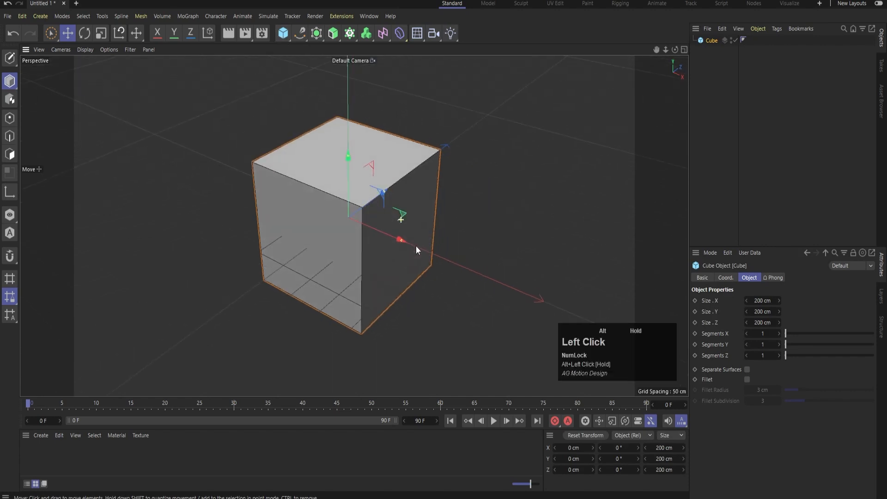
Set the cube's X size to 20 cm.
{"action": "left_click_drag", "start_coordinate": [766, 306], "coordinate": [758, 305]}
{"action": "left_click", "coordinate": [766, 300]}
{"action": "type", "text": "1"}
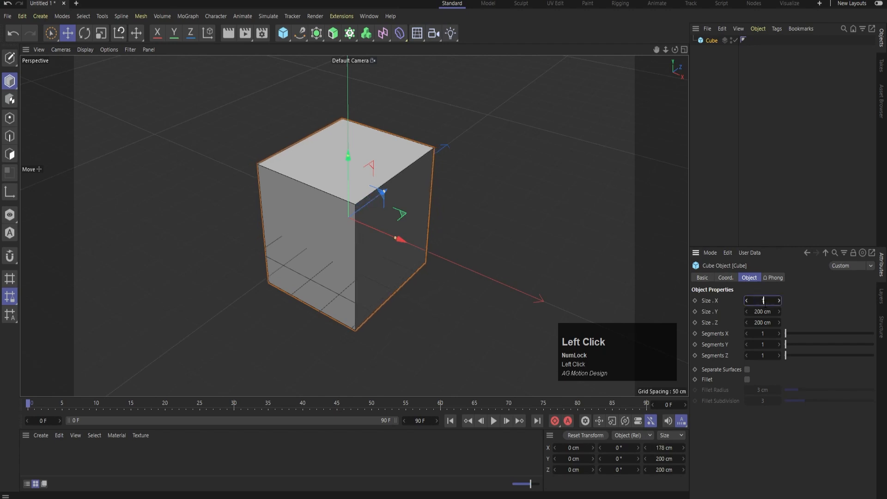
{"action": "type", "text": "0"}
{"action": "key", "text": "Return"}
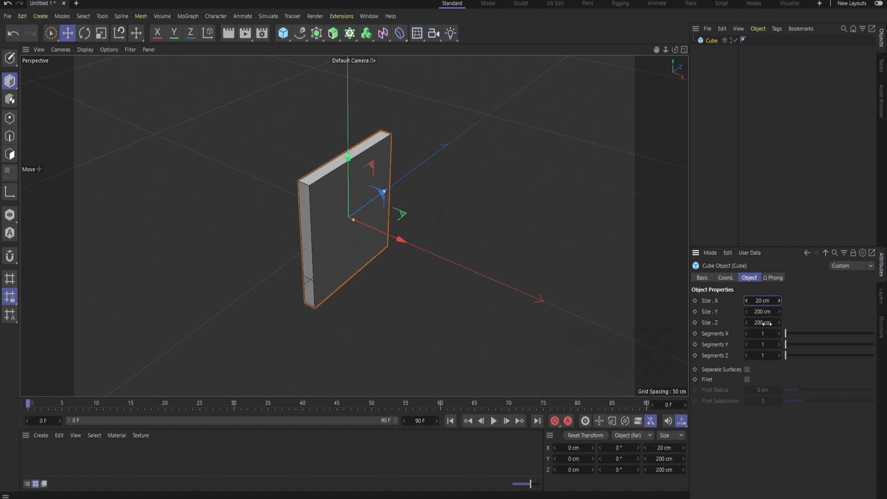
Try a Z size of 150 cm for the cube.
{"action": "left_click", "coordinate": [764, 322]}
{"action": "type", "text": "150"}
{"action": "key", "text": "Return"}
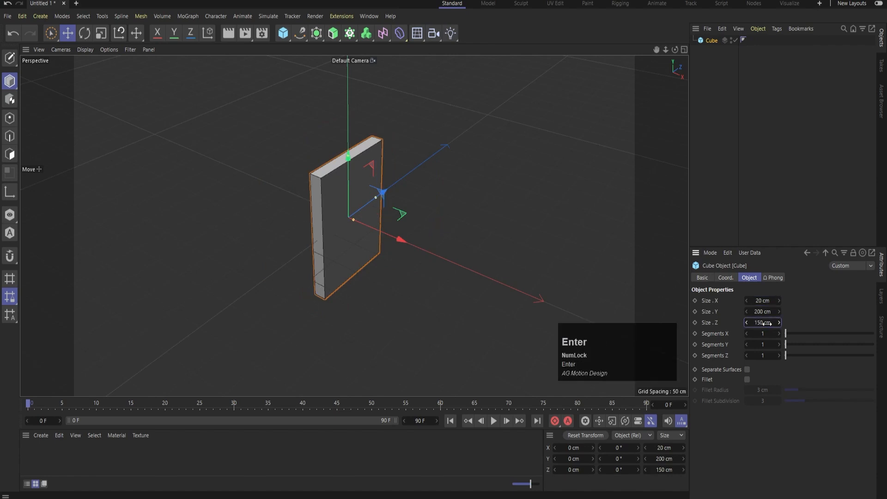
Set the cube's Z size to 100 cm.
{"action": "left_click", "coordinate": [767, 323]}
{"action": "type", "text": "100"}
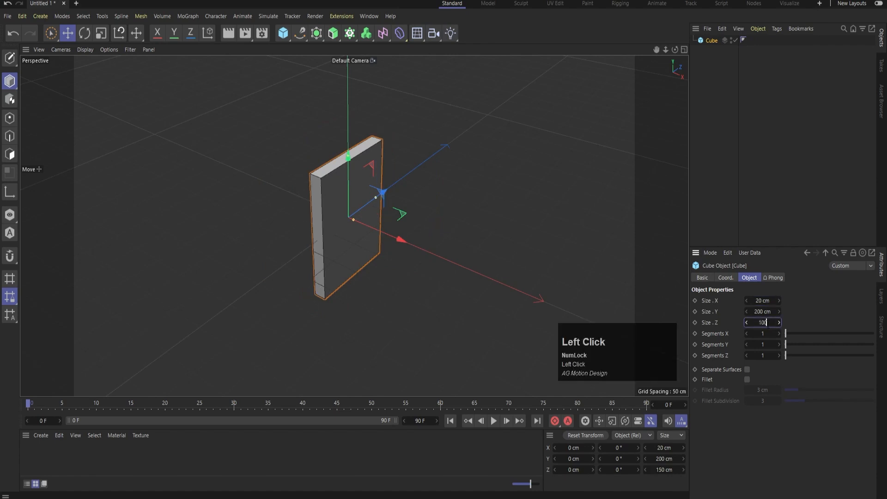
{"action": "key", "text": "Return"}
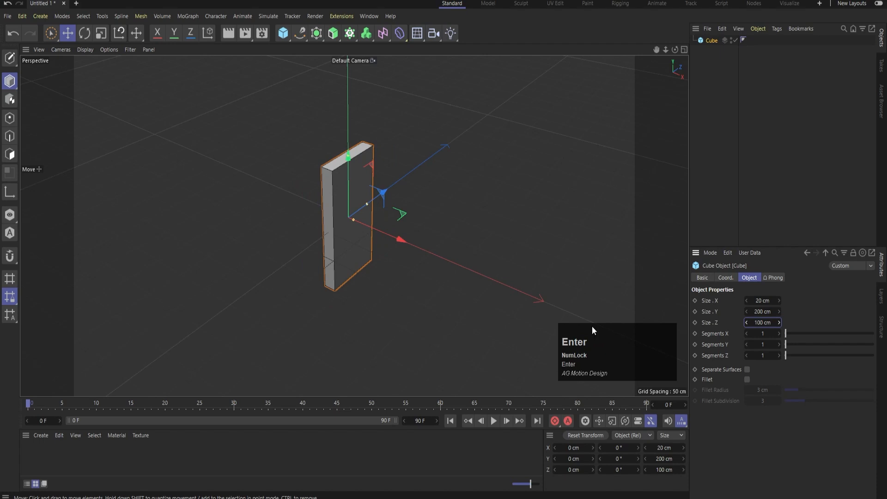
Enable the fillet on the cube and set its fillet radius to 1 cm.
{"action": "left_click", "coordinate": [748, 379]}
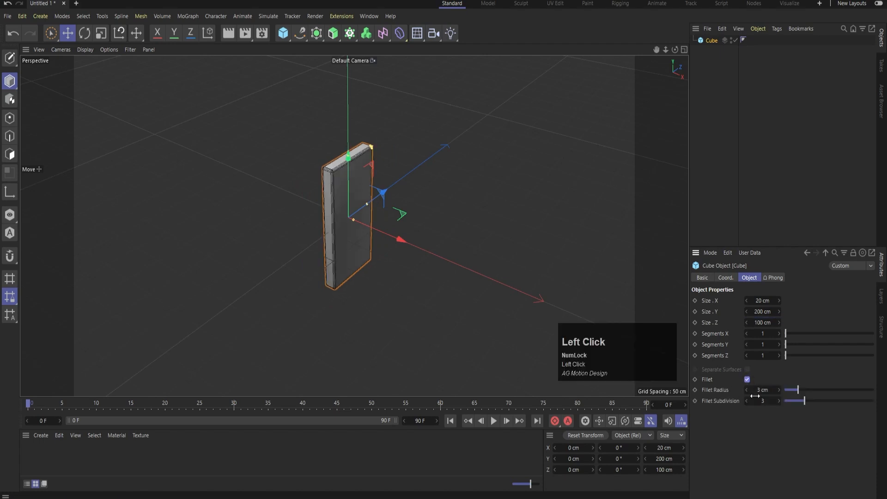
{"action": "left_click", "coordinate": [764, 390]}
{"action": "type", "text": "1"}
{"action": "key", "text": "Return"}
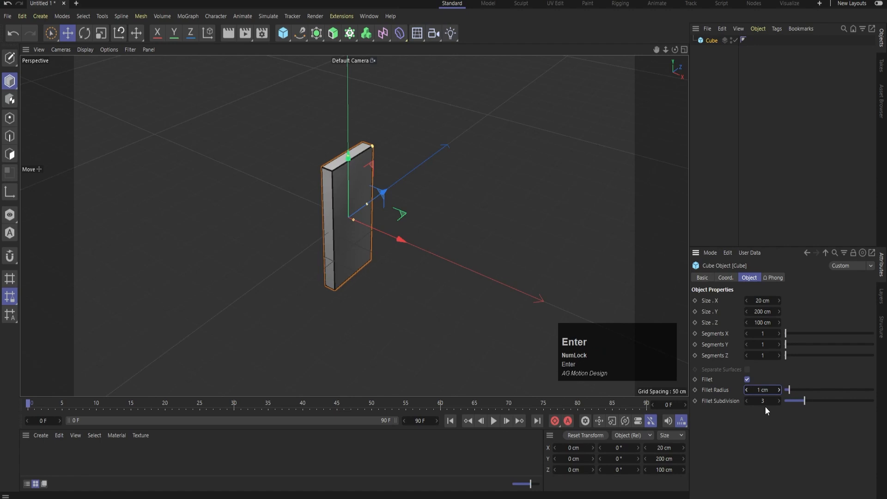
Render a quick viewport preview of the filleted cube.
{"action": "left_click", "coordinate": [755, 166]}
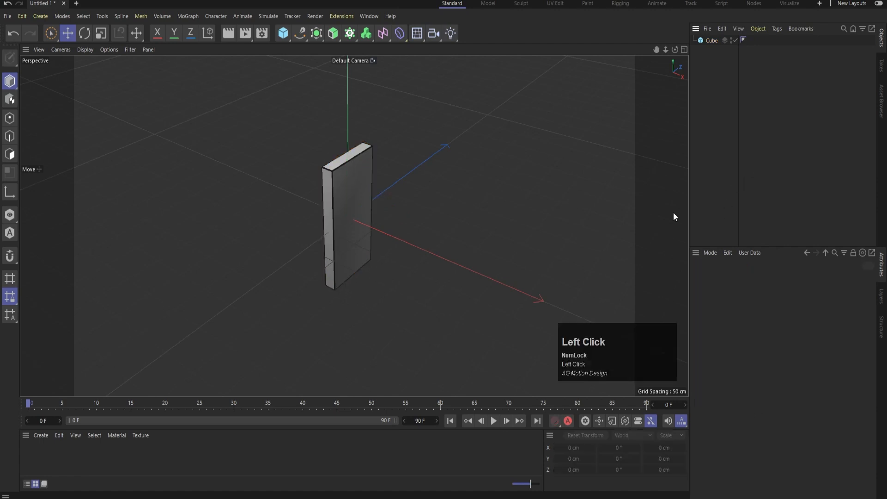
{"action": "key", "text": "ctrl+r"}
{"action": "left_click", "coordinate": [342, 183]}
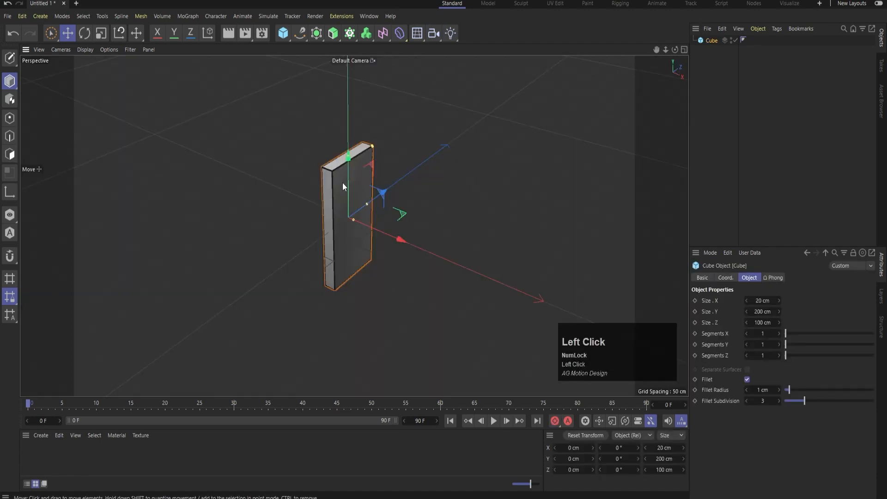
Add a plane object to the scene alongside the filleted cube.
{"action": "scroll", "coordinate": [344, 194], "scroll_direction": "down", "scroll_amount": 3}
{"action": "left_click", "coordinate": [782, 99]}
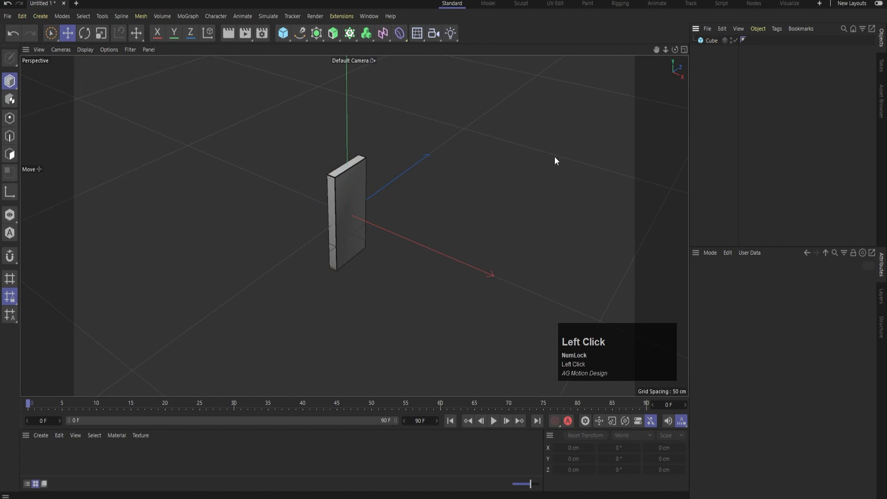
{"action": "scroll", "coordinate": [424, 248], "scroll_direction": "down", "scroll_amount": 1}
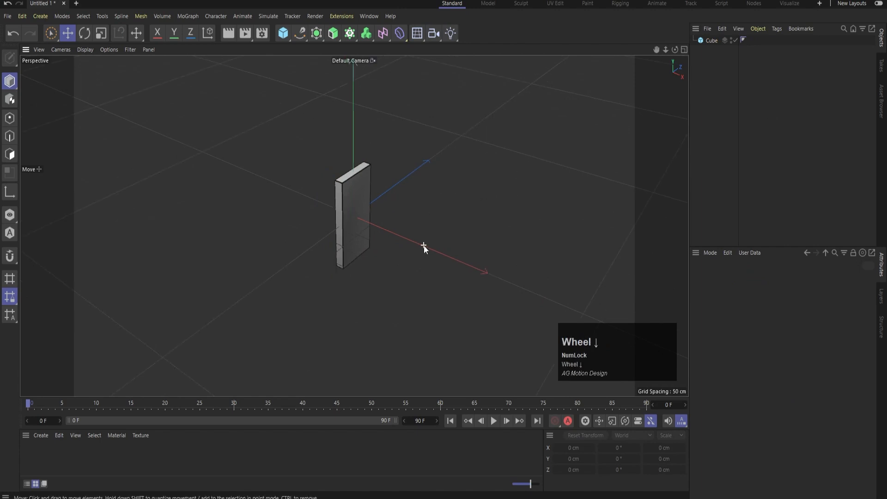
{"action": "left_click", "coordinate": [287, 34]}
{"action": "left_click", "coordinate": [352, 61]}
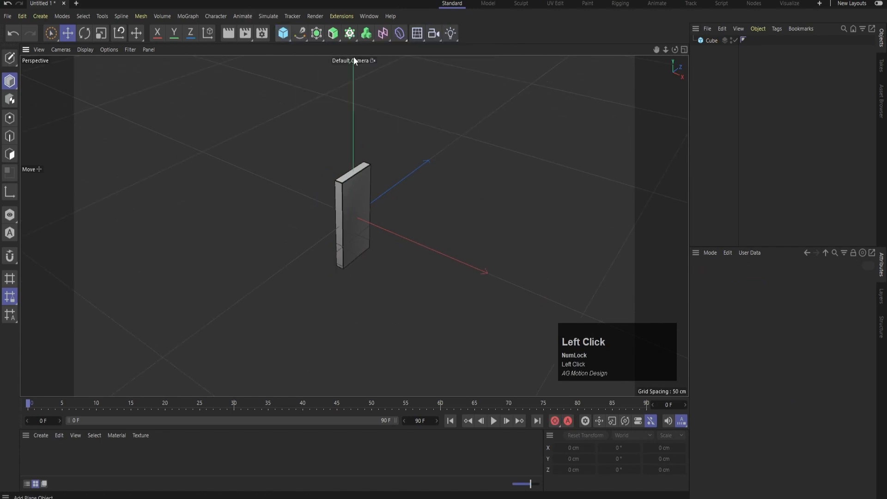
In the front view, lower the plane to the bottom edge of the cube, at about -100.07 cm on Y.
{"action": "middle_click", "coordinate": [449, 182]}
{"action": "middle_click", "coordinate": [473, 290]}
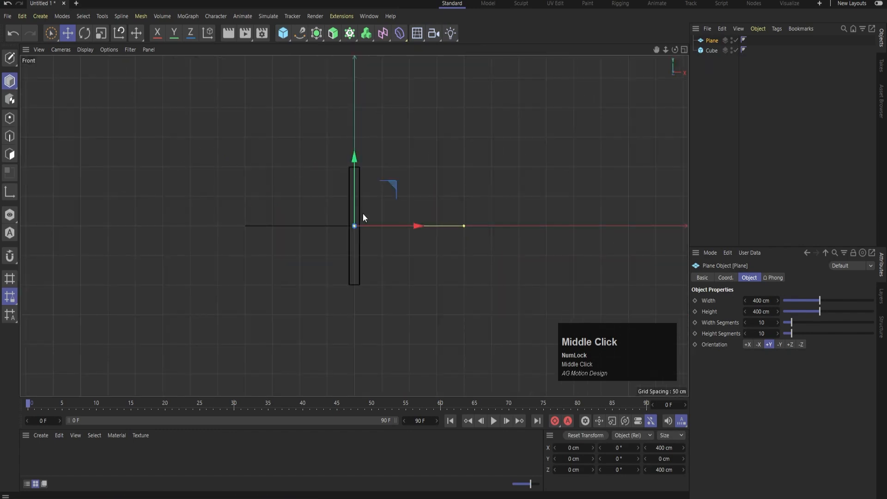
{"action": "scroll", "coordinate": [356, 173], "scroll_direction": "up", "scroll_amount": 3}
{"action": "left_click", "coordinate": [350, 167]}
{"action": "left_click_drag", "start_coordinate": [350, 167], "coordinate": [388, 267]}
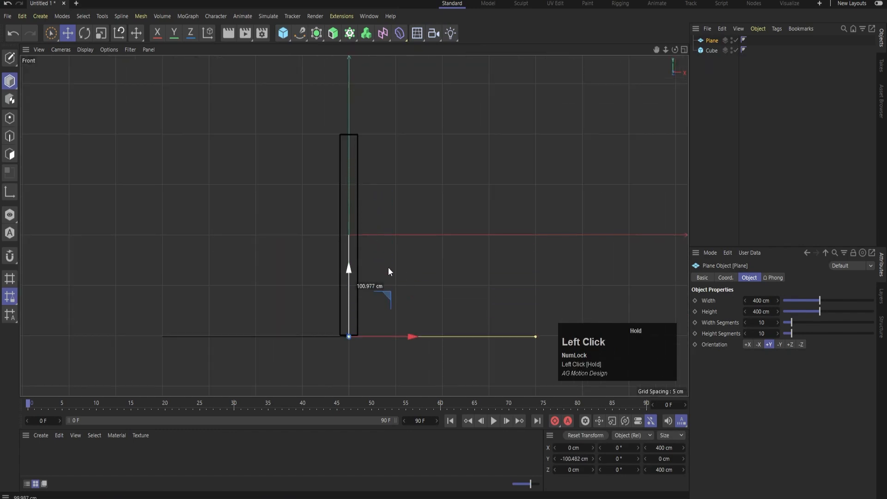
{"action": "scroll", "coordinate": [376, 289], "scroll_direction": "up", "scroll_amount": 5}
{"action": "key", "text": "s"}
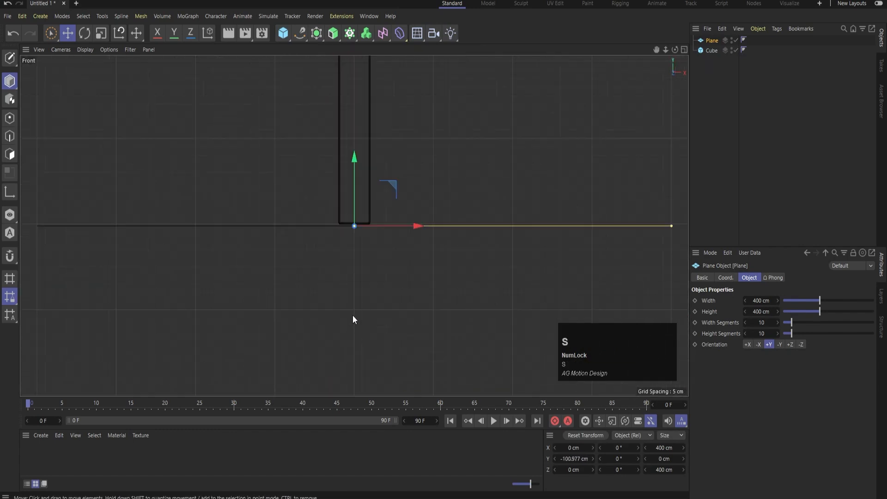
{"action": "scroll", "coordinate": [353, 221], "scroll_direction": "up", "scroll_amount": 3}
{"action": "left_click_drag", "start_coordinate": [368, 159], "coordinate": [365, 155]}
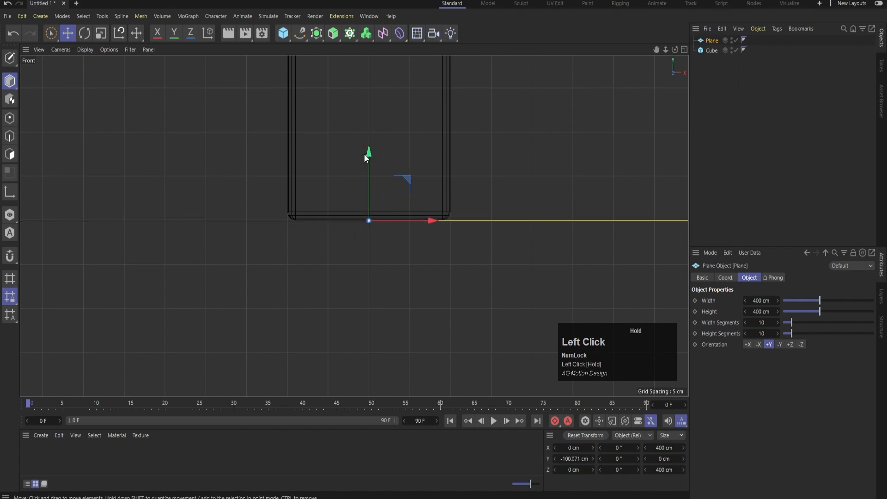
Set the plane's Y position to exactly -100 cm.
{"action": "left_click", "coordinate": [726, 278]}
{"action": "left_click", "coordinate": [734, 312]}
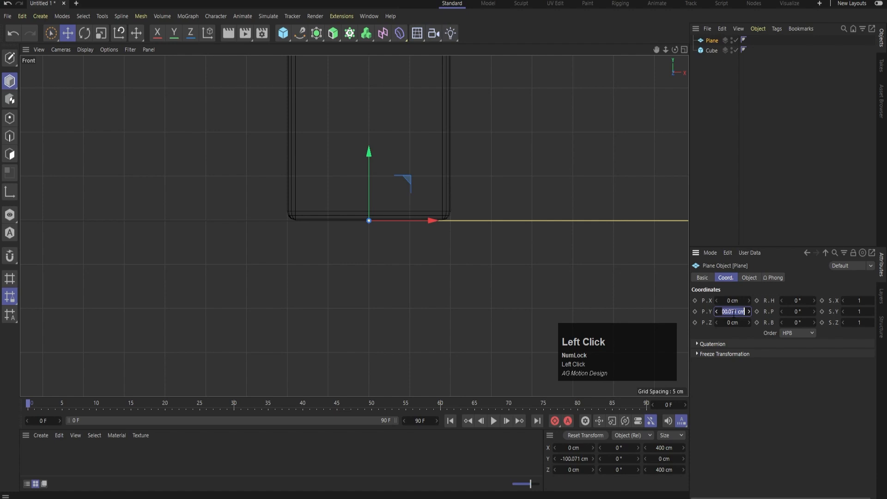
{"action": "type", "text": "-100"}
{"action": "key", "text": "Return"}
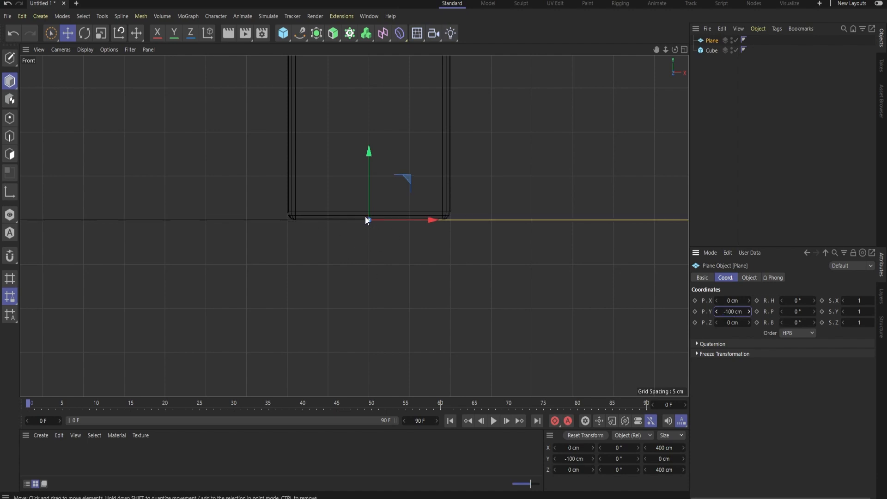
In the top view, enlarge the plane into a floor of about 12311 by 10726 cm and return to the perspective view.
{"action": "middle_click", "coordinate": [522, 178]}
{"action": "middle_click", "coordinate": [550, 127]}
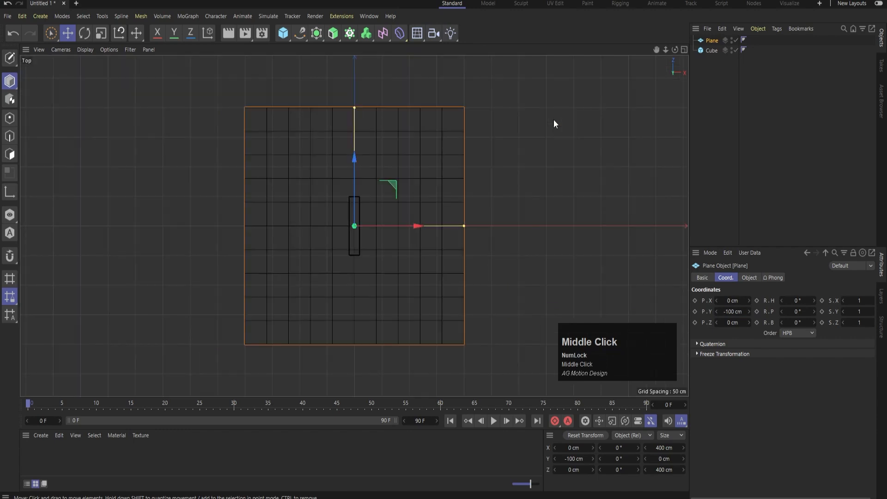
{"action": "scroll", "coordinate": [335, 253], "scroll_direction": "down", "scroll_amount": 5}
{"action": "scroll", "coordinate": [334, 252], "scroll_direction": "down", "scroll_amount": 3}
{"action": "left_click_drag", "start_coordinate": [354, 250], "coordinate": [572, 249]}
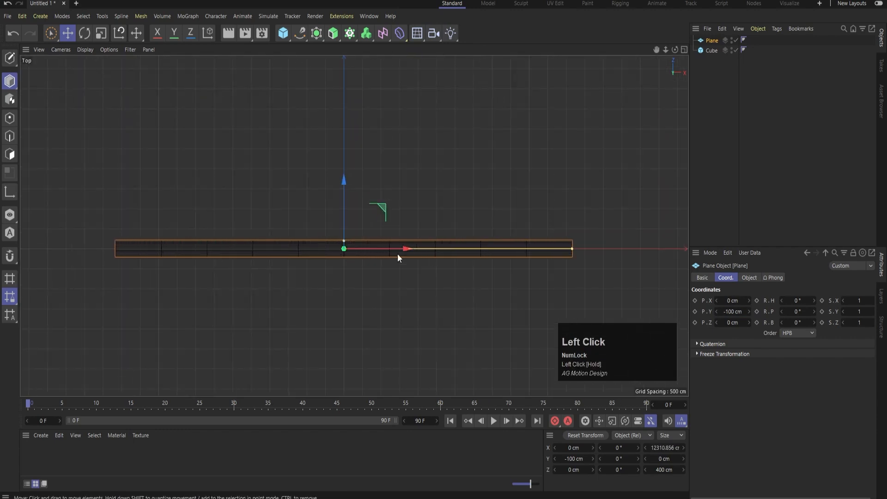
{"action": "left_click_drag", "start_coordinate": [344, 242], "coordinate": [344, 50]}
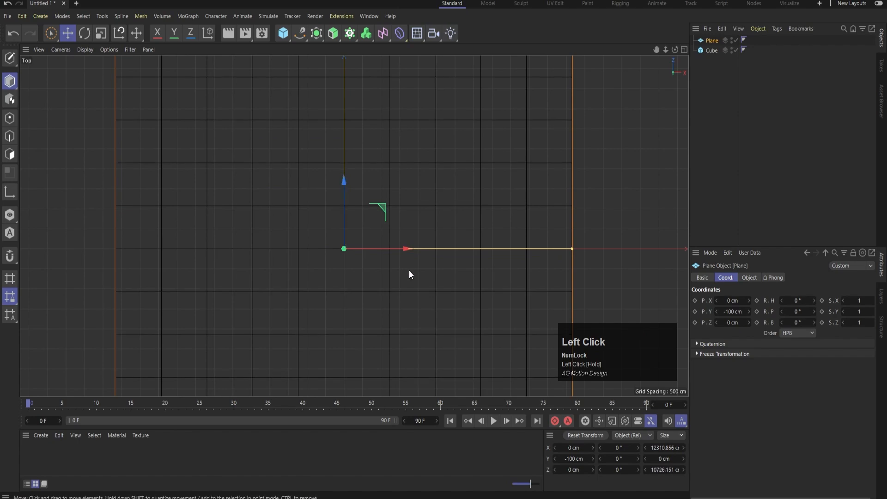
{"action": "middle_click", "coordinate": [424, 276]}
{"action": "middle_click", "coordinate": [236, 168]}
{"action": "scroll", "coordinate": [401, 284], "scroll_direction": "down", "scroll_amount": 5}
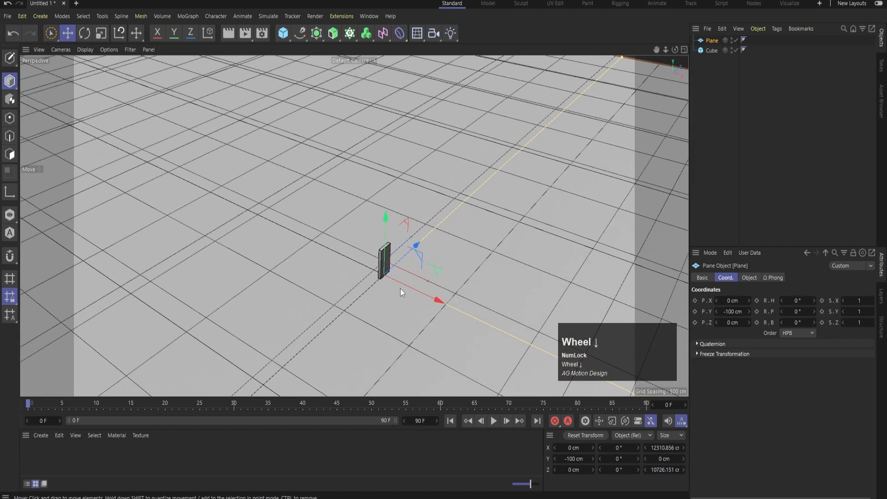
{"action": "scroll", "coordinate": [401, 290], "scroll_direction": "up", "scroll_amount": 5}
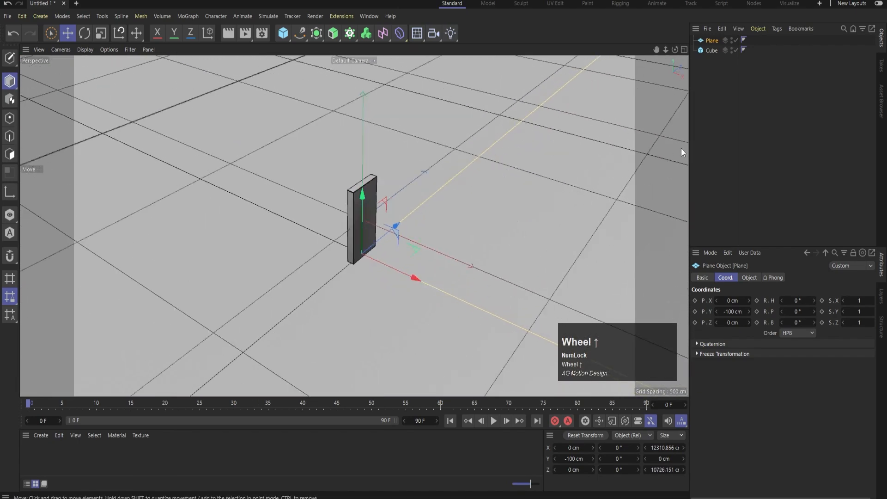
Add a Cloner object and make the cube its child.
{"action": "left_click", "coordinate": [716, 127]}
{"action": "left_click", "coordinate": [711, 51]}
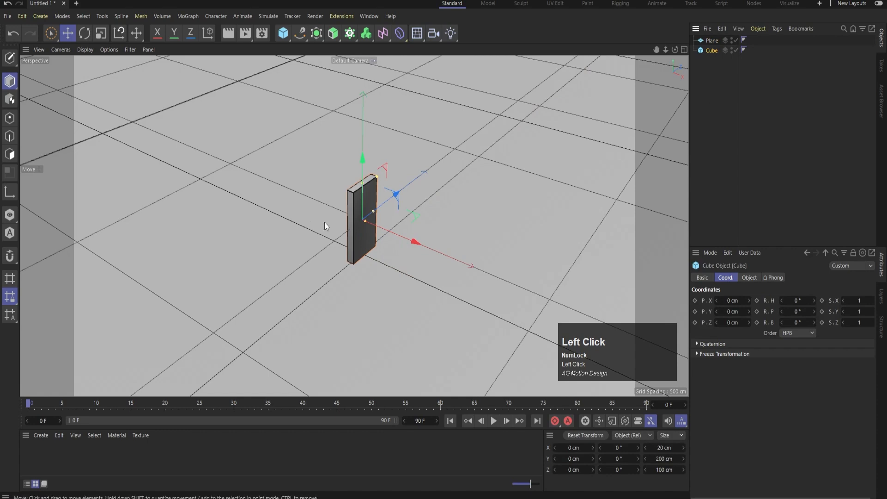
{"action": "left_click", "coordinate": [316, 33]}
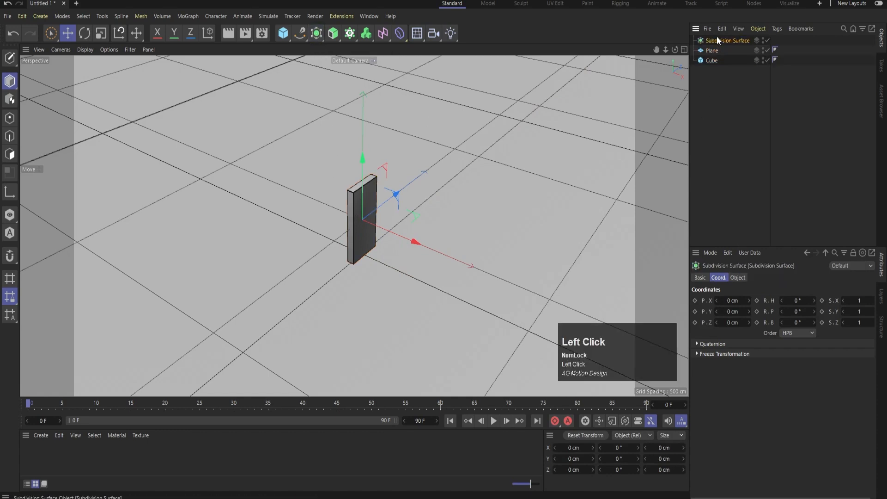
{"action": "key", "text": "Delete"}
{"action": "left_click", "coordinate": [350, 33]}
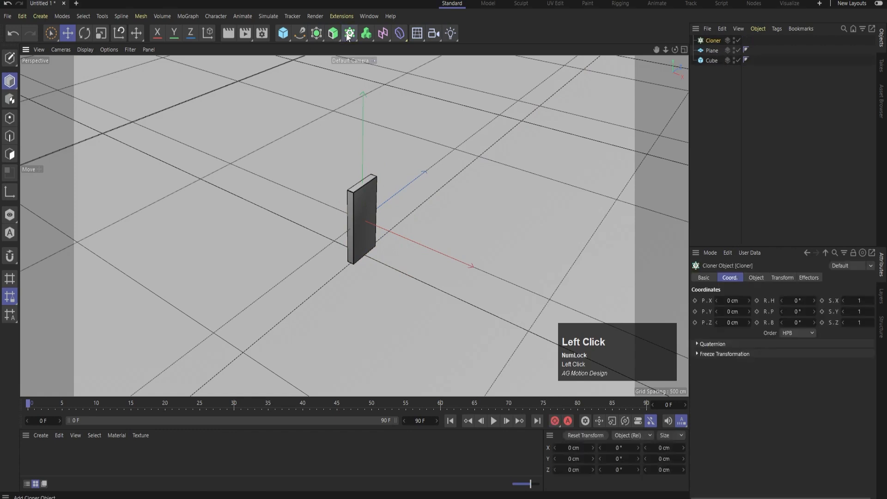
{"action": "left_click", "coordinate": [711, 60]}
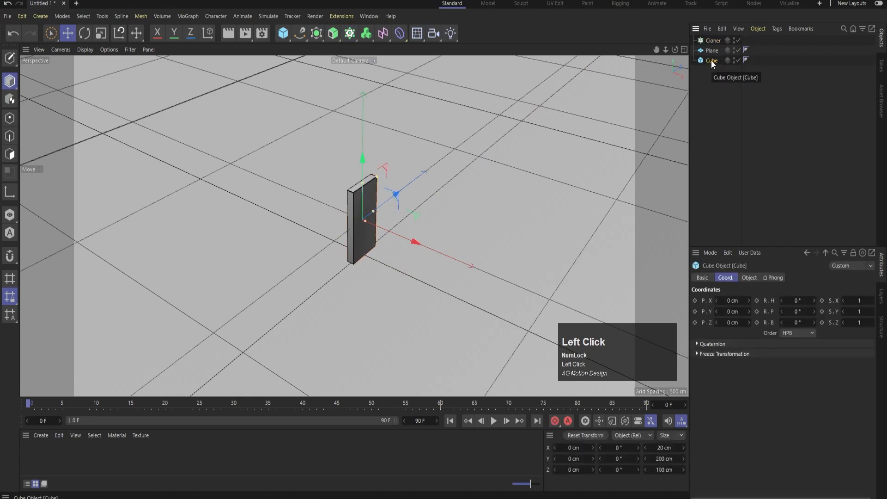
{"action": "left_click_drag", "start_coordinate": [712, 60], "coordinate": [707, 41]}
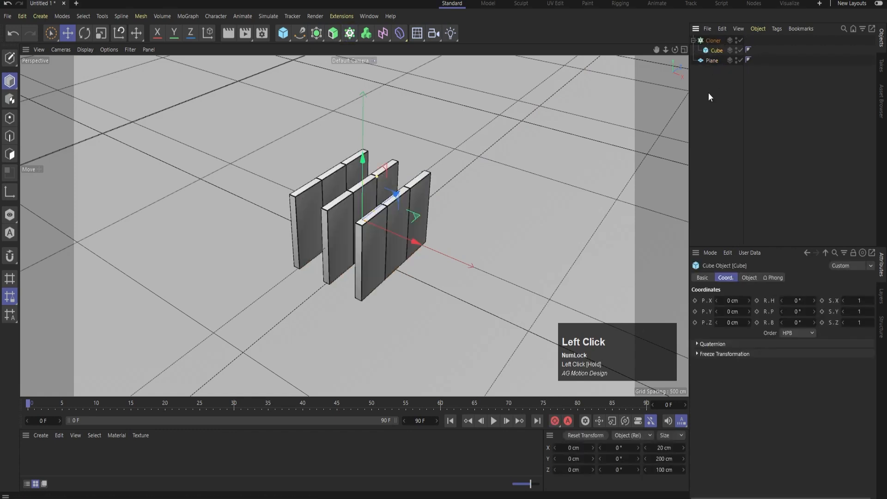
Change the cloner's distribution mode from Grid to Linear.
{"action": "left_click", "coordinate": [710, 40]}
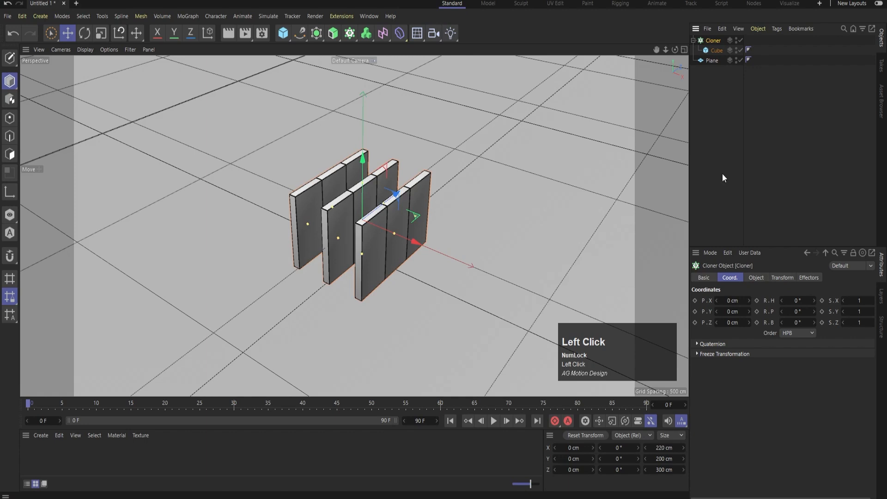
{"action": "left_click", "coordinate": [749, 279]}
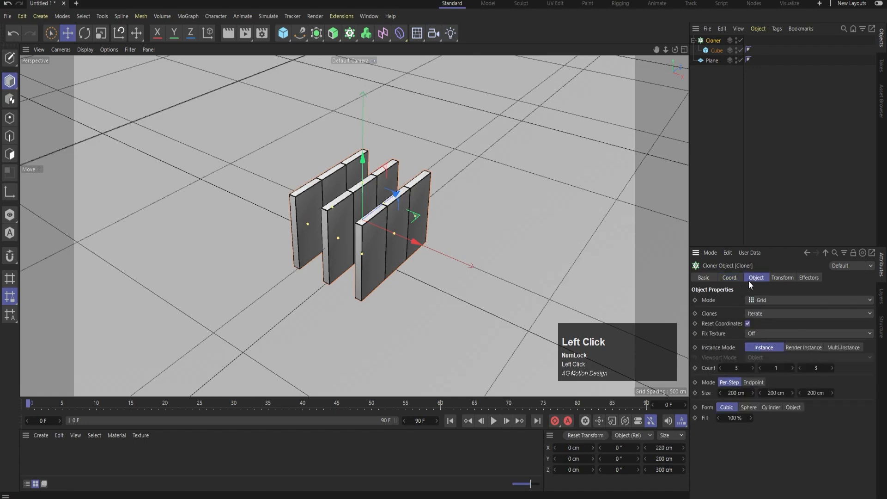
{"action": "left_click", "coordinate": [775, 300]}
{"action": "left_click", "coordinate": [762, 320]}
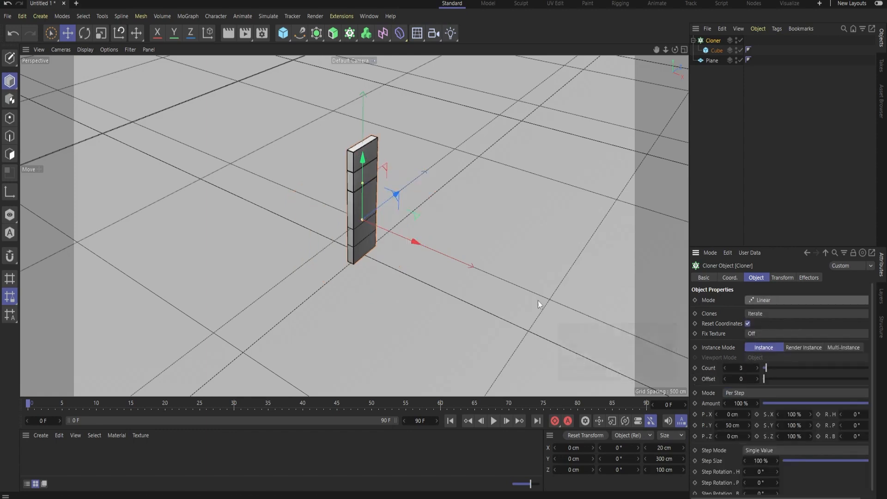
Set the cloner's per-step Y offset to 0 cm and its X offset to 50 cm.
{"action": "left_click", "coordinate": [735, 425]}
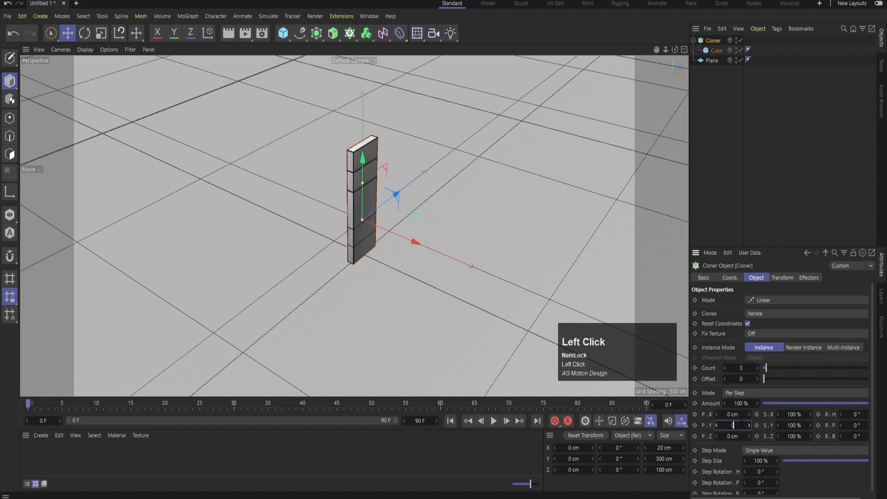
{"action": "type", "text": "0"}
{"action": "key", "text": "Return"}
{"action": "left_click_drag", "start_coordinate": [733, 415], "coordinate": [736, 415]}
{"action": "type", "text": "50"}
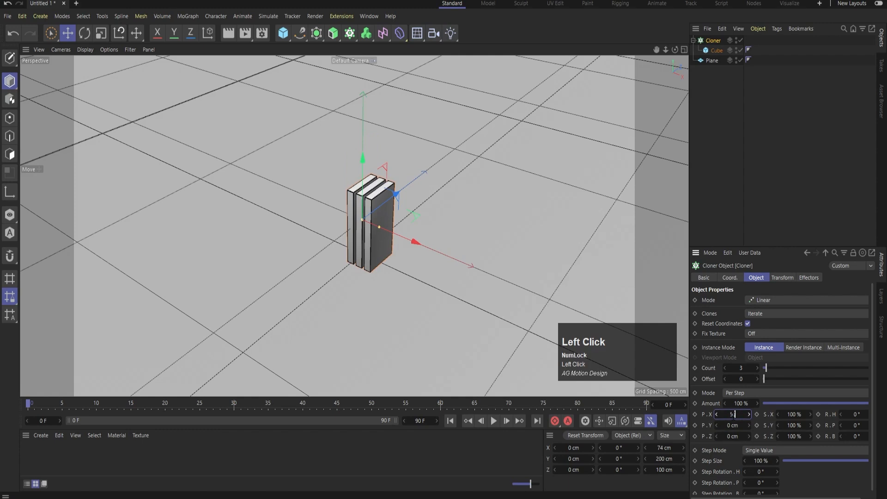
{"action": "key", "text": "Return"}
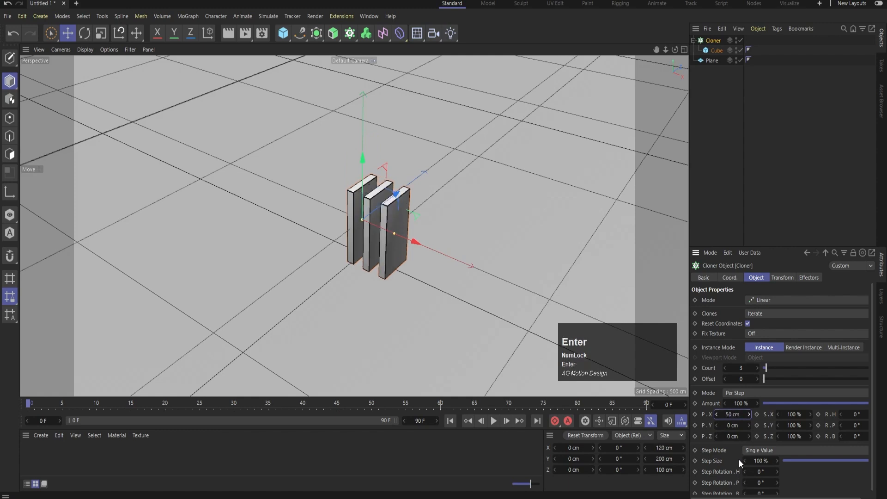
Try a 100 cm X spacing between the clones and settle on 80 cm.
{"action": "left_click", "coordinate": [737, 414]}
{"action": "type", "text": "100"}
{"action": "key", "text": "Return"}
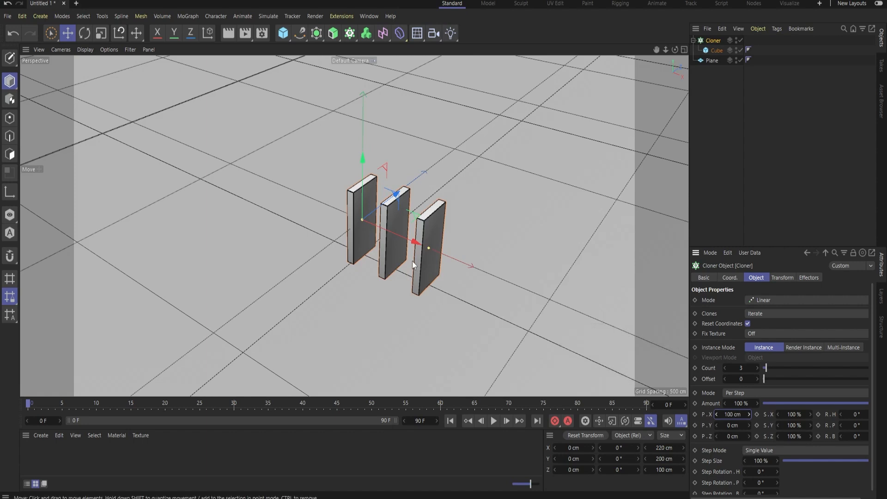
{"action": "left_click", "coordinate": [734, 414]}
{"action": "type", "text": "80"}
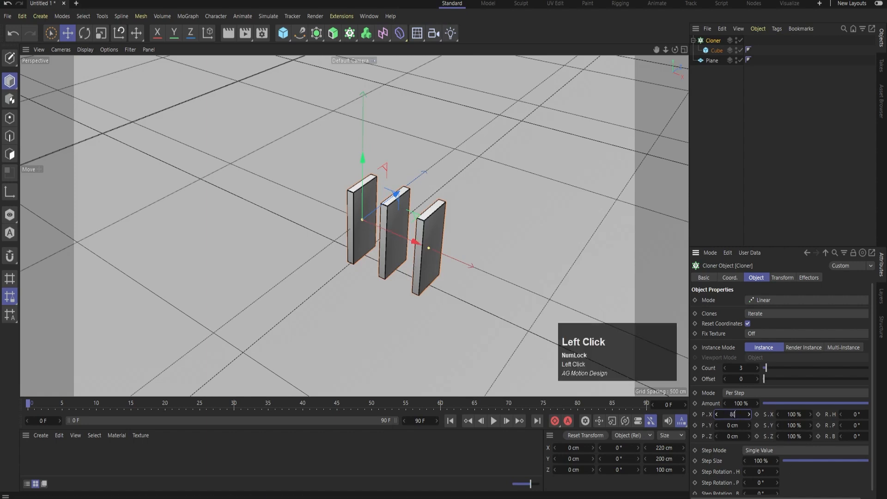
{"action": "key", "text": "Return"}
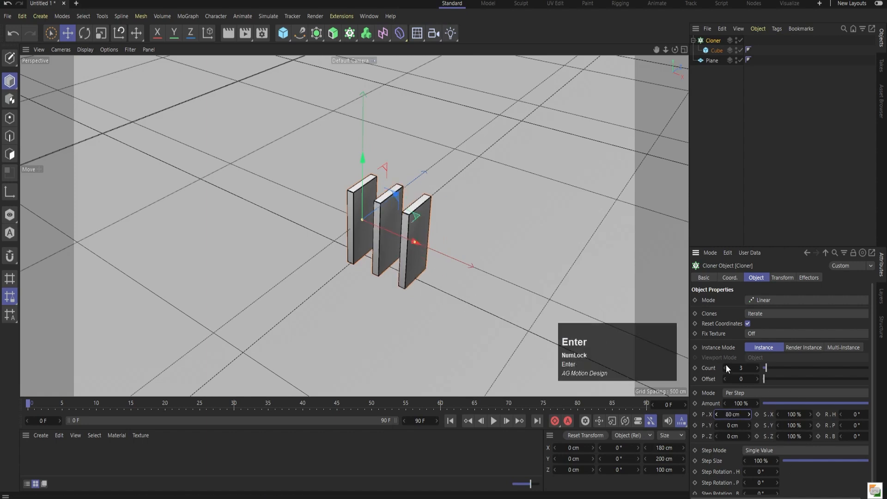
Raise the cloner's count to 30 and deselect the object.
{"action": "left_click", "coordinate": [741, 367]}
{"action": "type", "text": "30"}
{"action": "key", "text": "Return"}
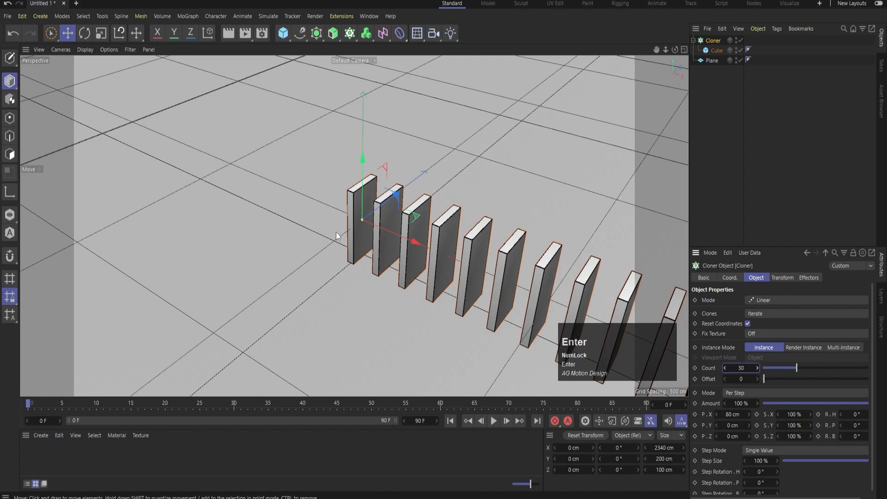
{"action": "scroll", "coordinate": [341, 232], "scroll_direction": "down", "scroll_amount": 6}
{"action": "scroll", "coordinate": [341, 232], "scroll_direction": "down", "scroll_amount": 2}
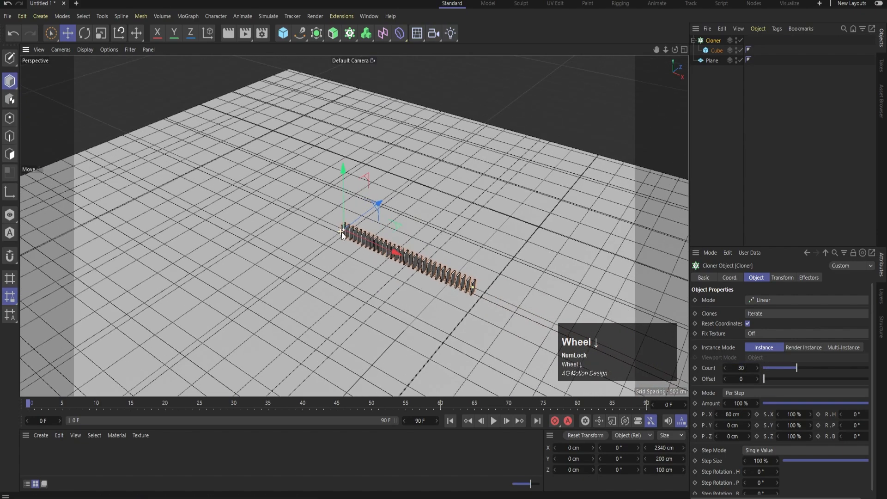
{"action": "scroll", "coordinate": [417, 262], "scroll_direction": "up", "scroll_amount": 5}
{"action": "left_click", "coordinate": [800, 133]}
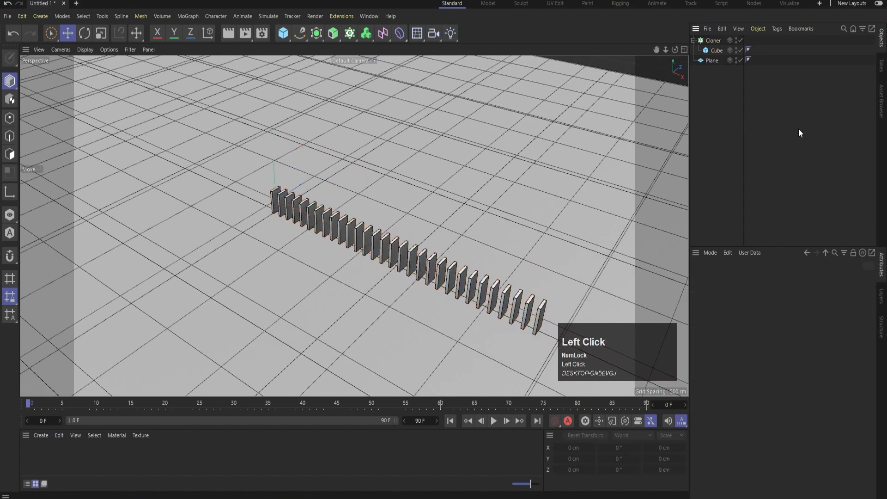
{"action": "scroll", "coordinate": [251, 273], "scroll_direction": "up", "scroll_amount": 4}
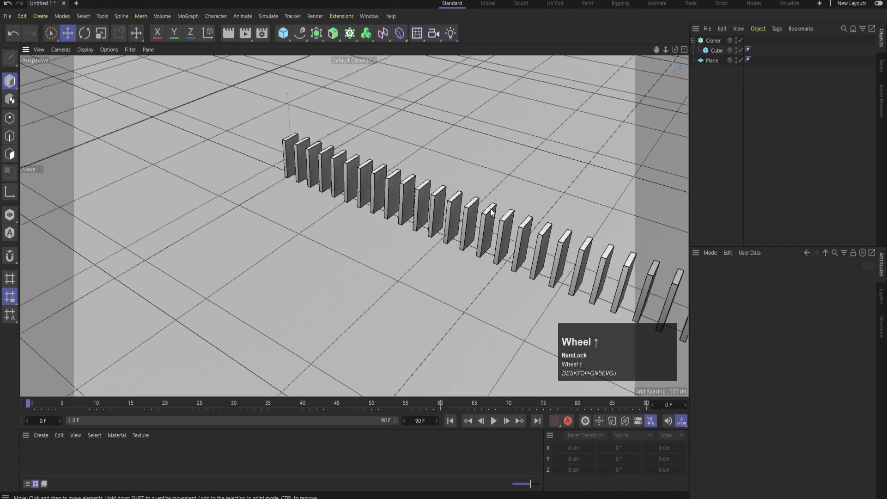
Create two default materials, assigning the first to the cube and the second to the floor plane.
{"action": "double_click", "coordinate": [54, 456]}
{"action": "left_click_drag", "start_coordinate": [29, 460], "coordinate": [711, 49]}
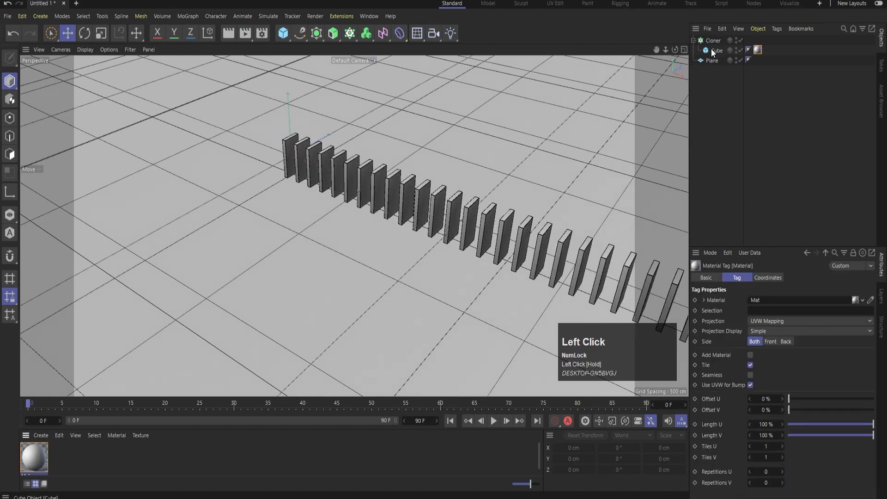
{"action": "double_click", "coordinate": [85, 457]}
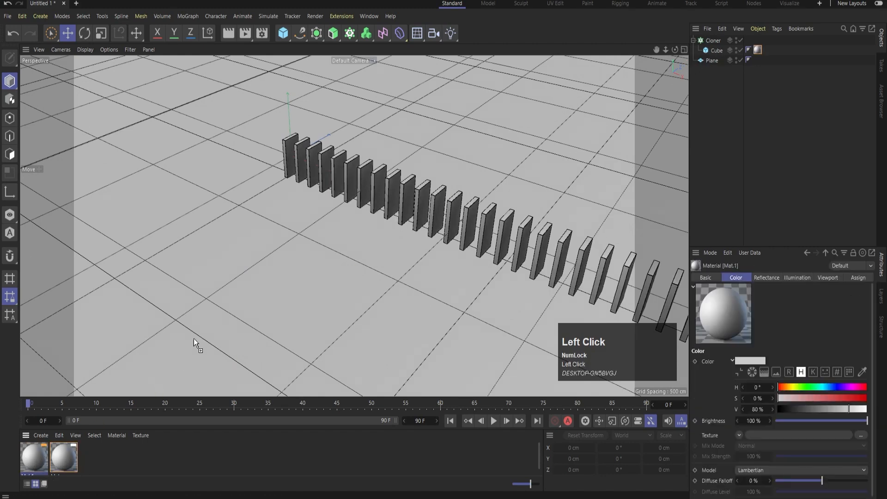
{"action": "left_click_drag", "start_coordinate": [193, 342], "coordinate": [199, 338]}
{"action": "left_click", "coordinate": [739, 107]}
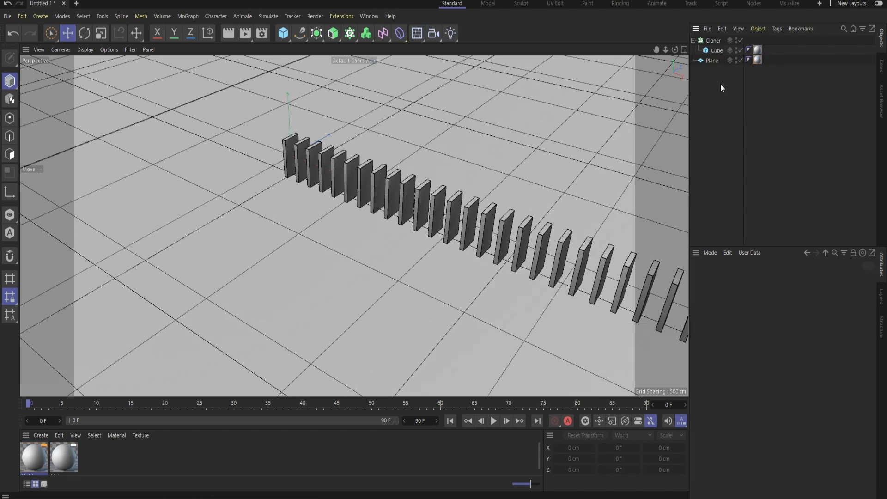
{"action": "scroll", "coordinate": [476, 140], "scroll_direction": "up", "scroll_amount": 3}
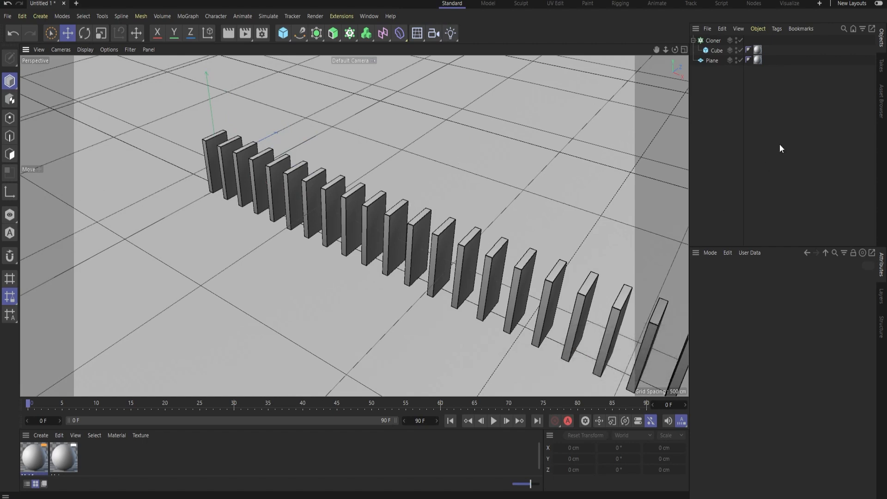
Rename the plane object to "base".
{"action": "left_click", "coordinate": [715, 60]}
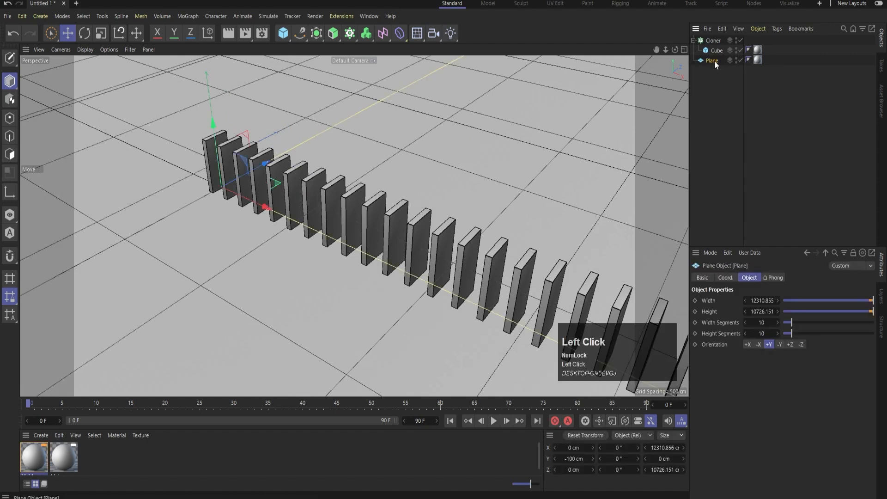
{"action": "double_click", "coordinate": [714, 60]}
{"action": "type", "text": "base"}
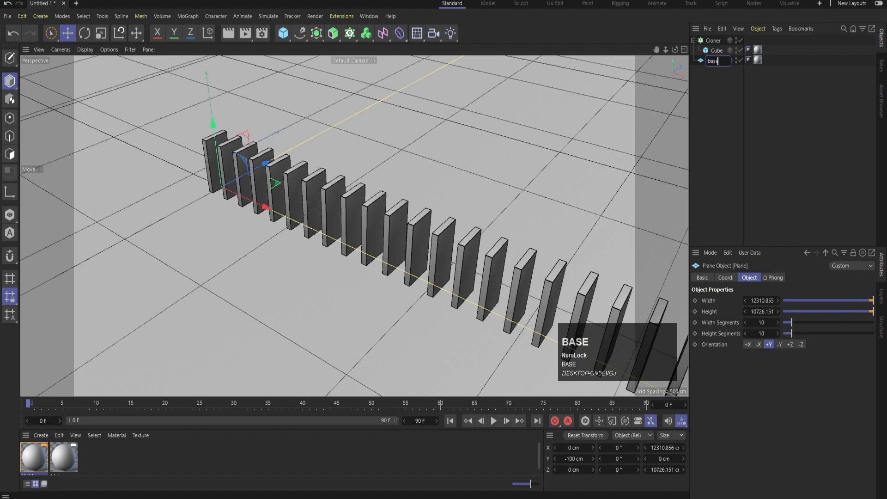
{"action": "key", "text": "Return"}
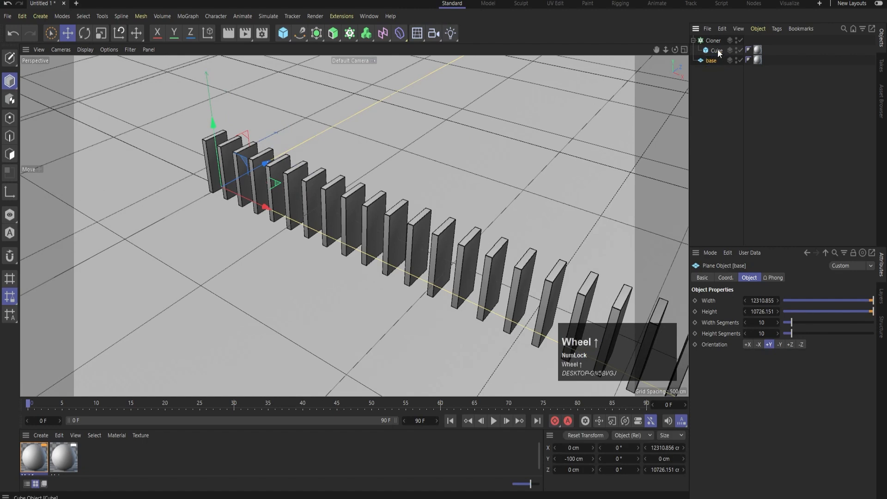
Give the base plane a Collider Body simulation tag.
{"action": "left_click", "coordinate": [718, 50]}
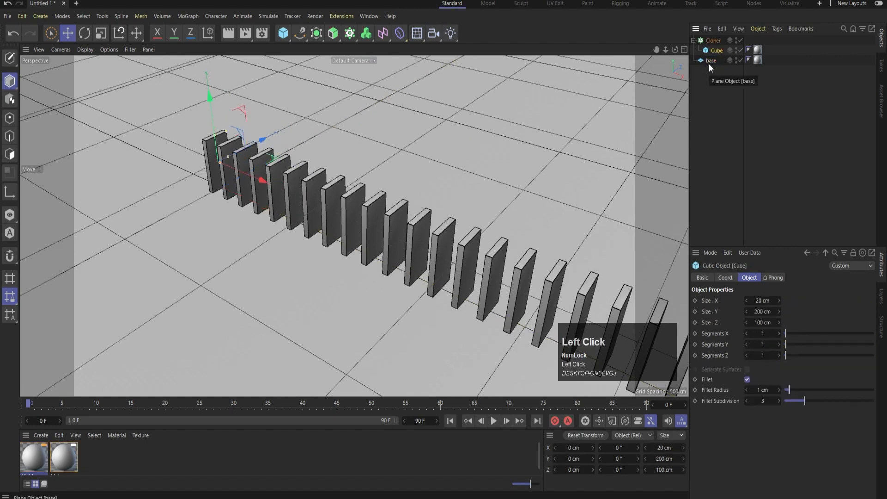
{"action": "left_click", "coordinate": [709, 63]}
{"action": "right_click", "coordinate": [707, 60]}
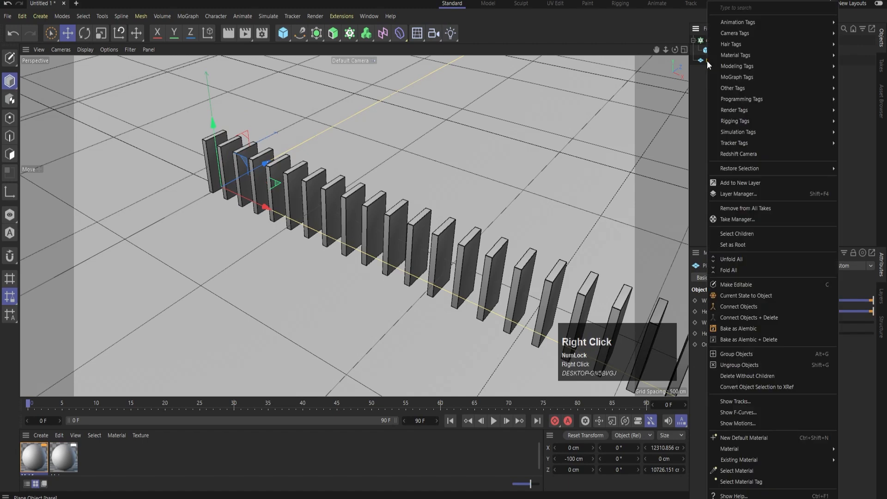
{"action": "mouse_move", "coordinate": [744, 133]}
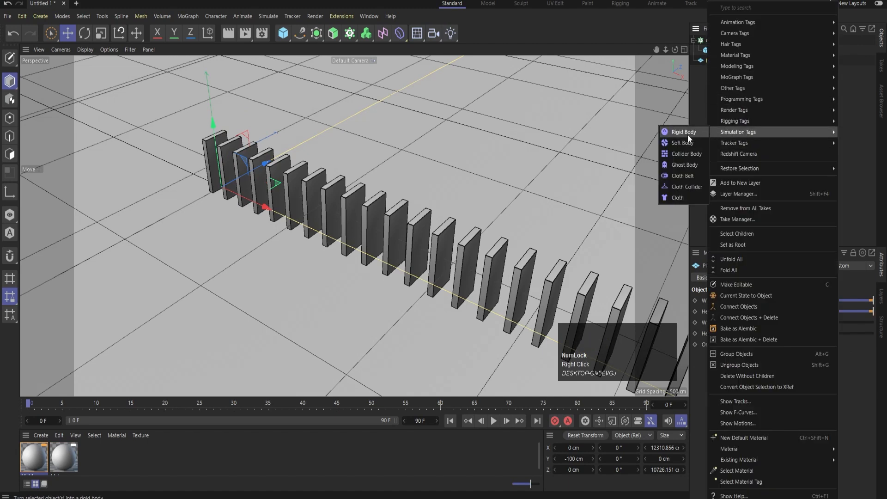
{"action": "left_click", "coordinate": [678, 151]}
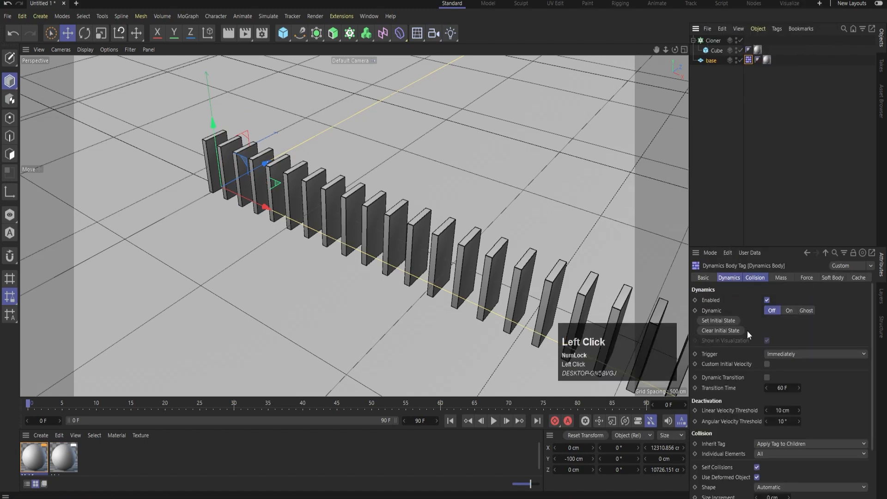
Set the collision shape of the base's dynamics tag to Static Mesh.
{"action": "left_click", "coordinate": [755, 278]}
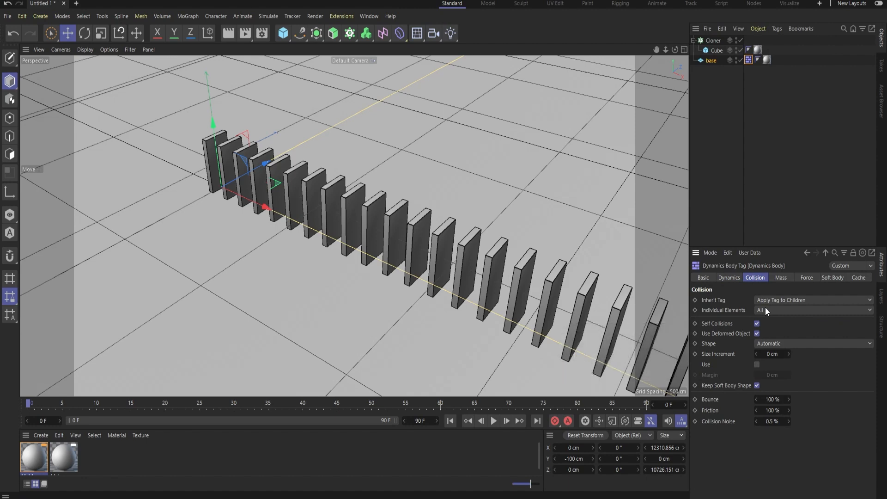
{"action": "left_click", "coordinate": [764, 343]}
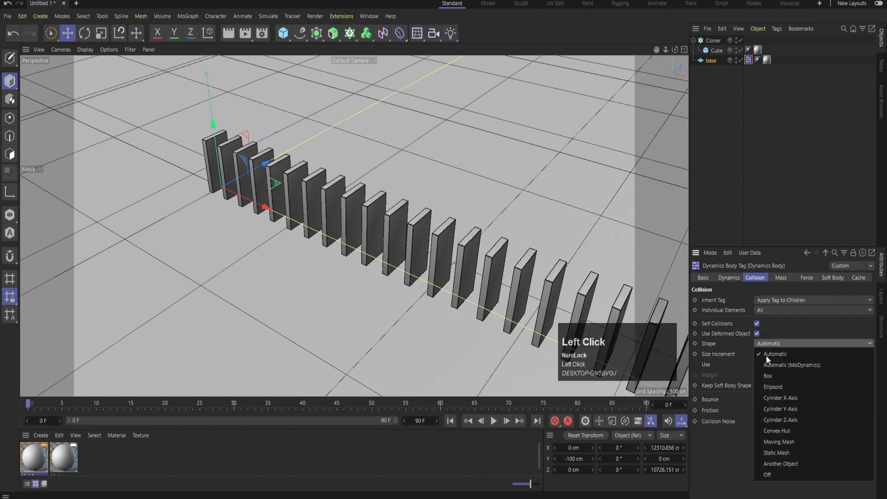
{"action": "left_click", "coordinate": [809, 453]}
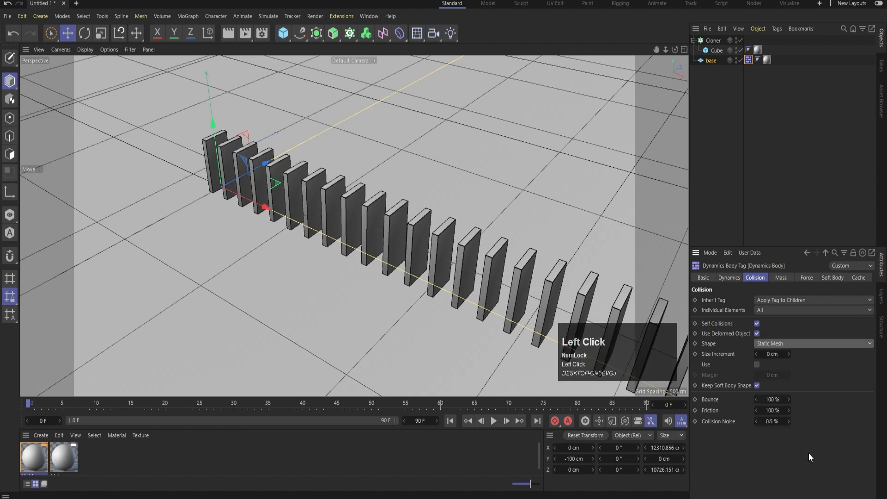
{"action": "left_click", "coordinate": [772, 225]}
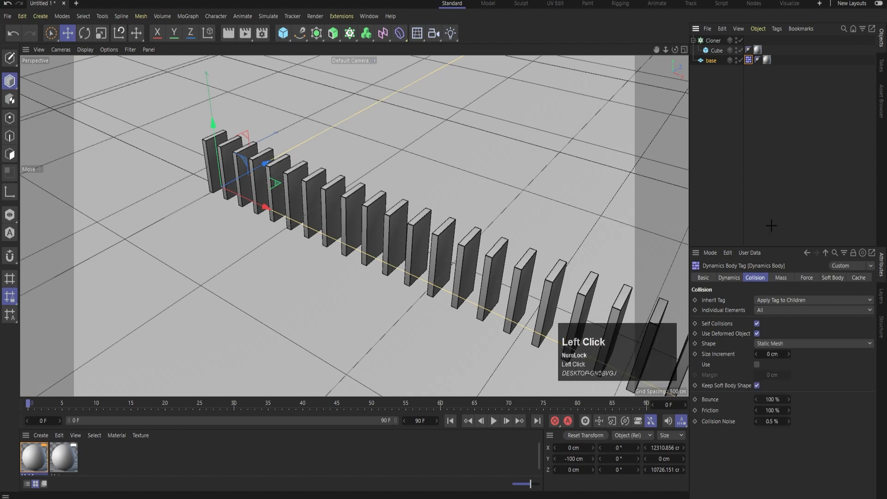
Give the cube inside the cloner a Rigid Body simulation tag.
{"action": "left_click", "coordinate": [713, 51]}
{"action": "right_click", "coordinate": [712, 51]}
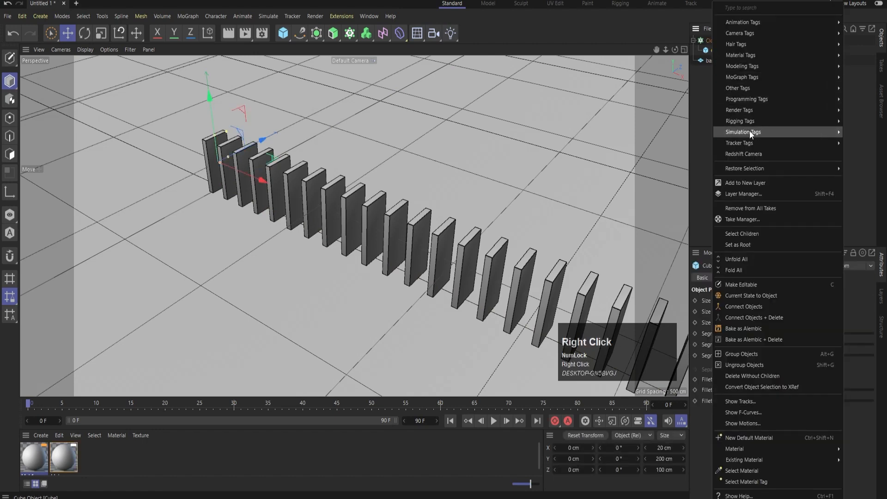
{"action": "mouse_move", "coordinate": [750, 132]}
{"action": "left_click", "coordinate": [671, 131]}
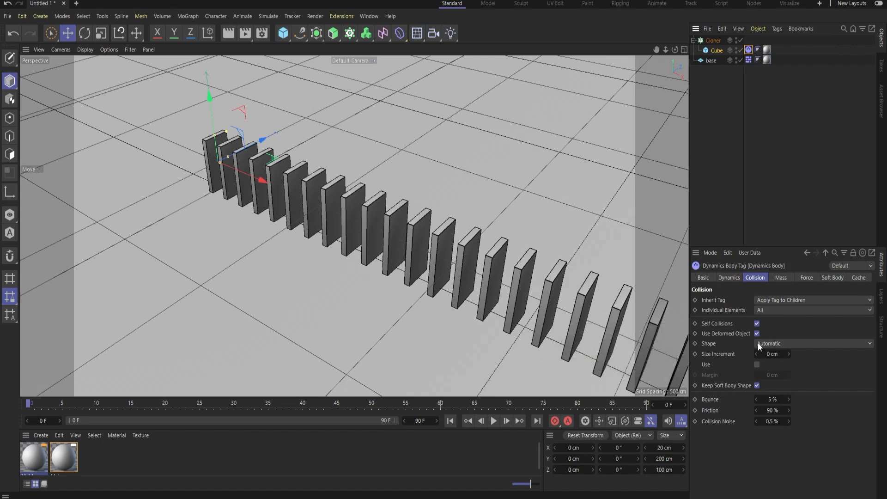
Play the simulation briefly to check how the slabs behave, and rewind to the first frame.
{"action": "left_click", "coordinate": [498, 420]}
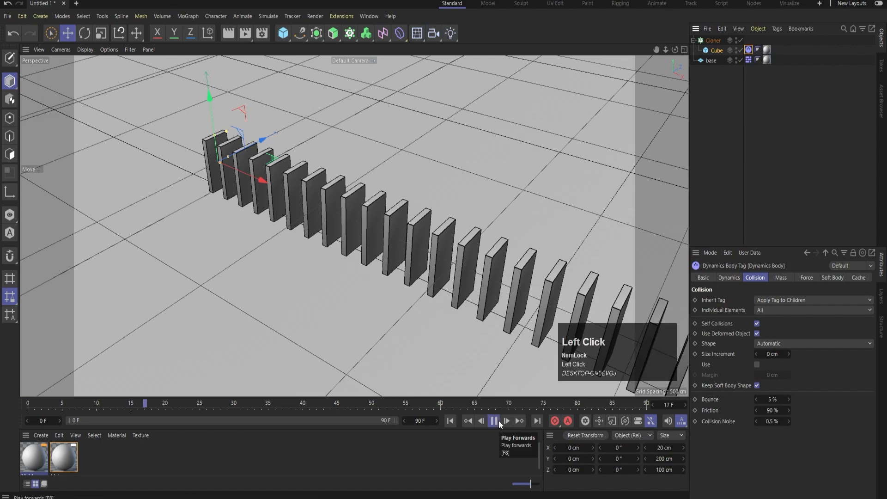
{"action": "left_click", "coordinate": [494, 420]}
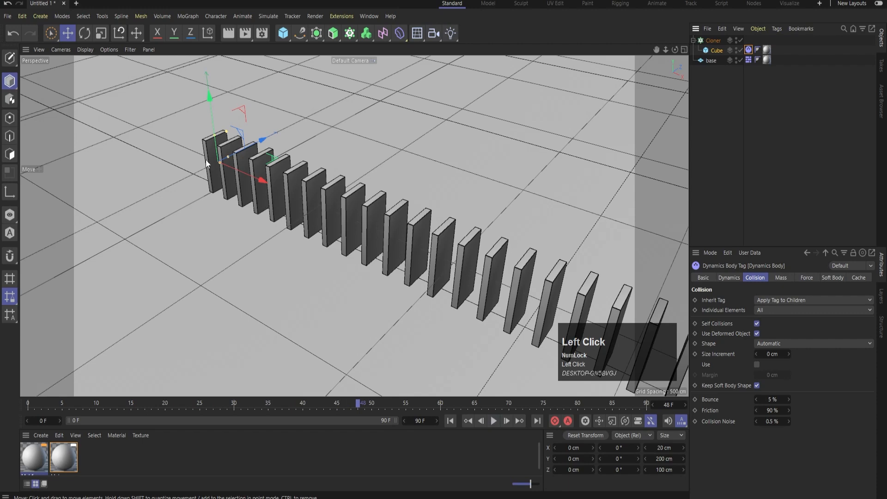
{"action": "scroll", "coordinate": [457, 277], "scroll_direction": "down", "scroll_amount": 4}
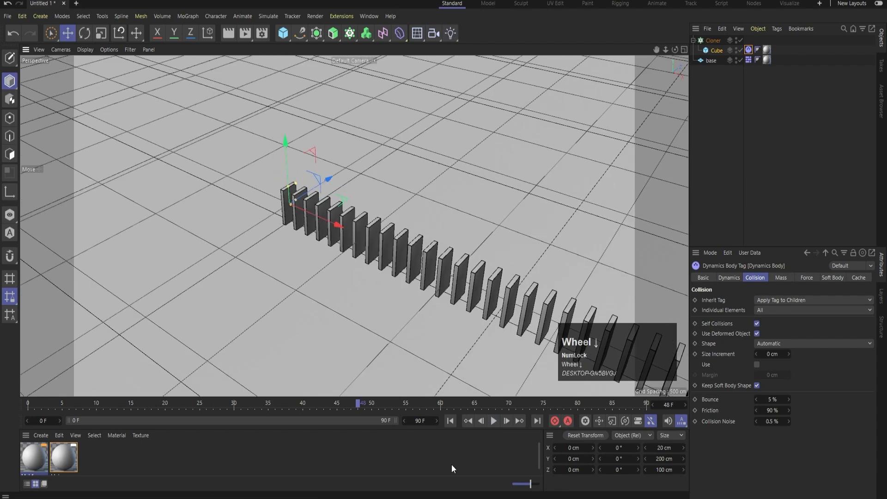
{"action": "left_click", "coordinate": [451, 421]}
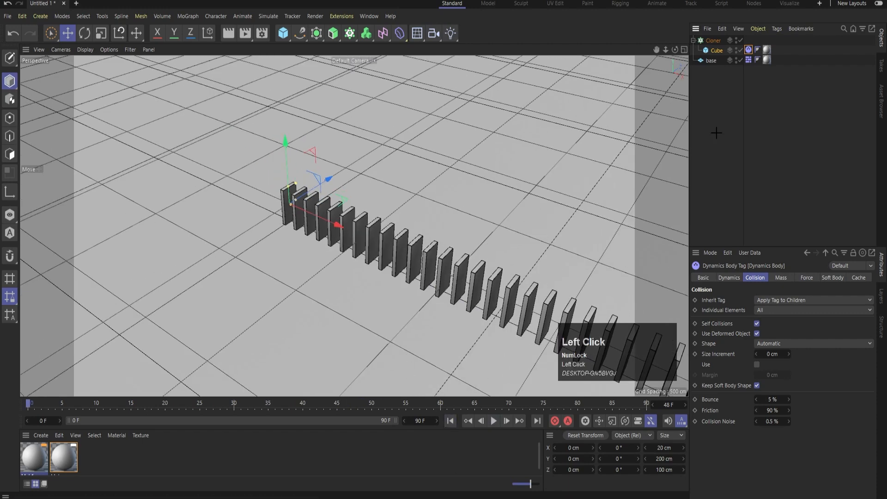
Add a camera from the current view and look through it.
{"action": "left_click", "coordinate": [469, 88]}
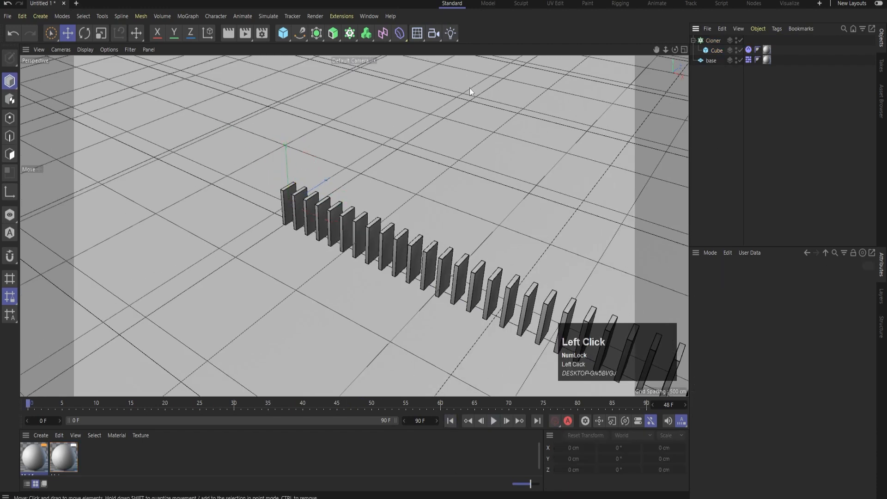
{"action": "left_click", "coordinate": [439, 32]}
{"action": "left_click", "coordinate": [740, 40]}
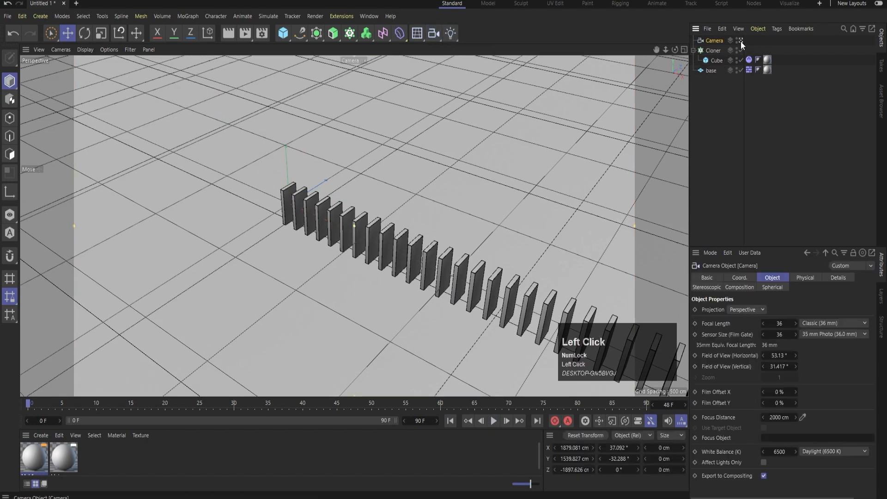
Add a null object to the scene.
{"action": "left_click", "coordinate": [284, 34]}
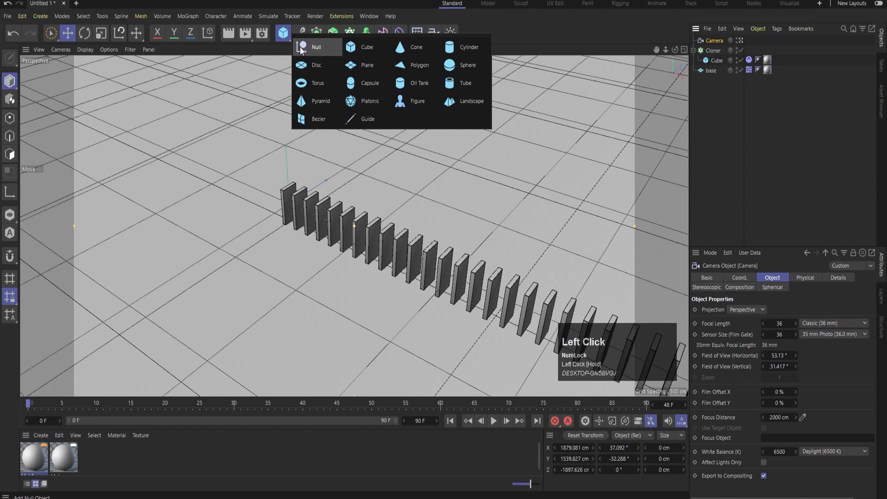
{"action": "left_click", "coordinate": [300, 48]}
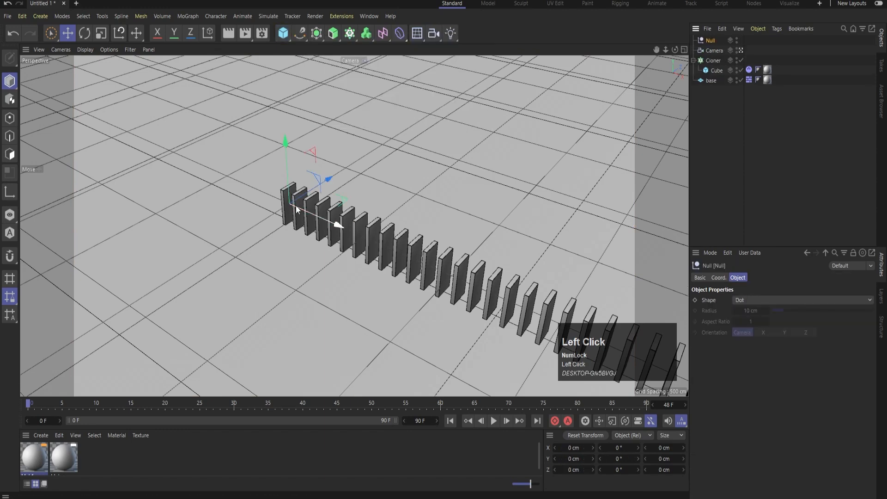
Set the camera's projection to Parallel.
{"action": "scroll", "coordinate": [289, 196], "scroll_direction": "up", "scroll_amount": 2}
{"action": "scroll", "coordinate": [290, 196], "scroll_direction": "up", "scroll_amount": 2}
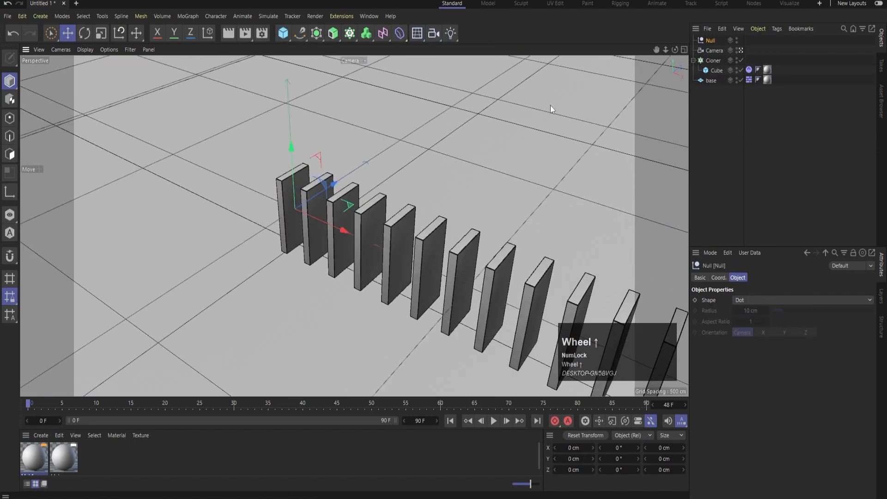
{"action": "left_click", "coordinate": [707, 51]}
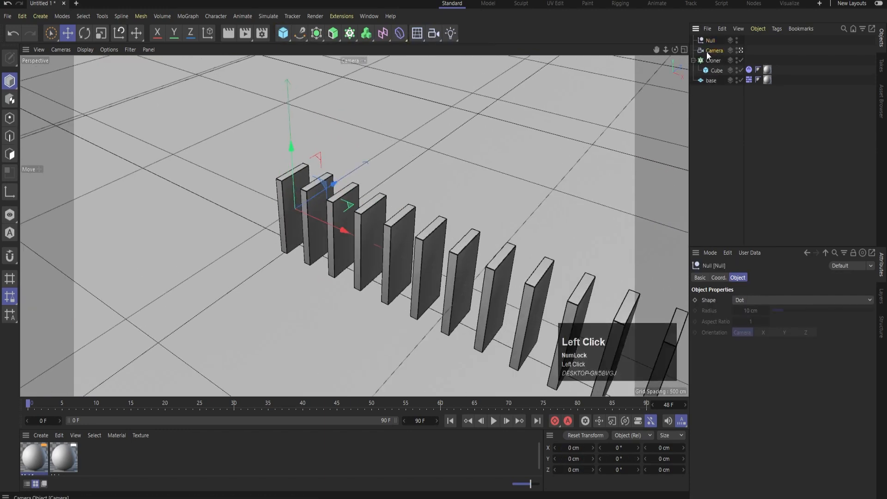
{"action": "left_click", "coordinate": [741, 51]}
{"action": "left_click", "coordinate": [740, 50]}
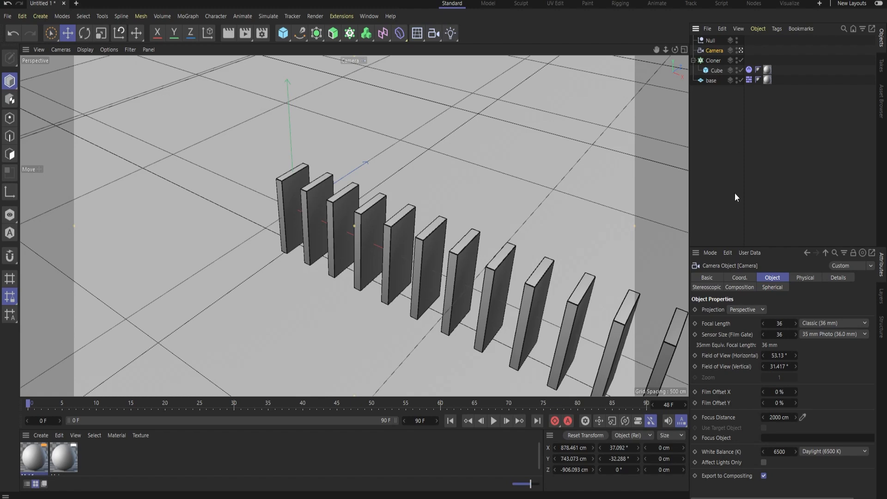
{"action": "left_click", "coordinate": [716, 311]}
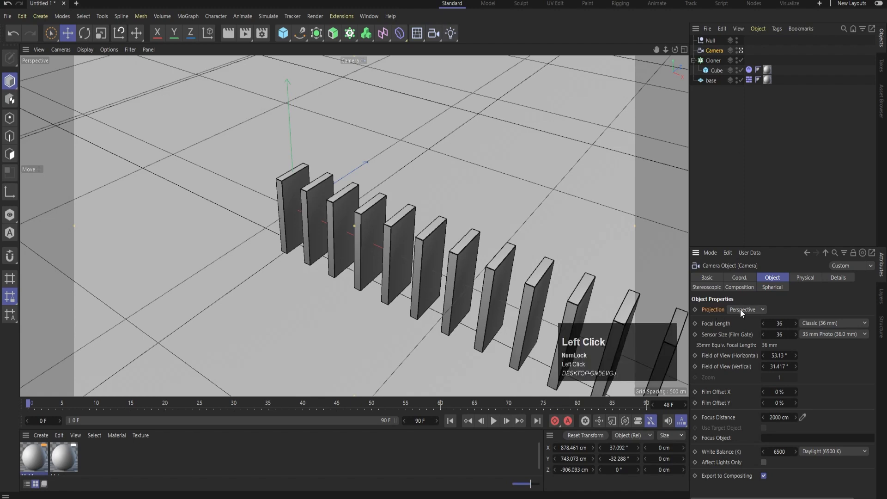
{"action": "left_click", "coordinate": [741, 309]}
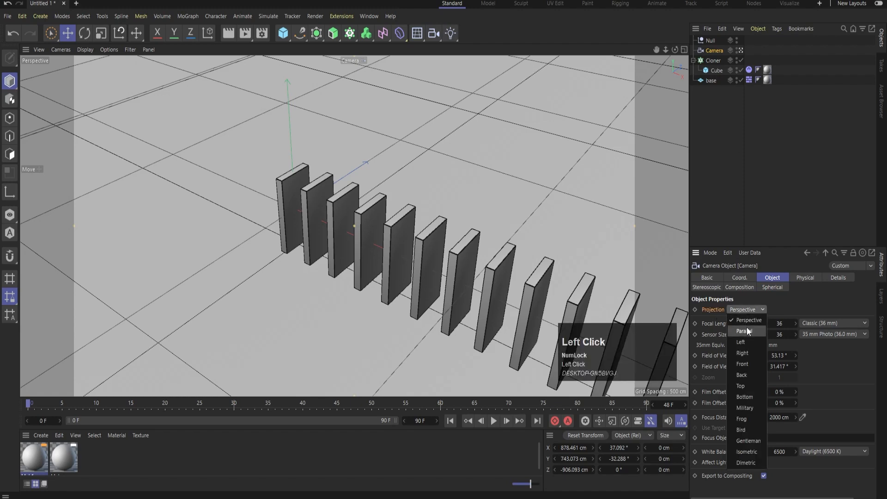
{"action": "left_click", "coordinate": [747, 329]}
Reframe the camera to a closer view centred on the first slab, with the row receding diagonally upward behind it.
{"action": "scroll", "coordinate": [287, 186], "scroll_direction": "down", "scroll_amount": 2}
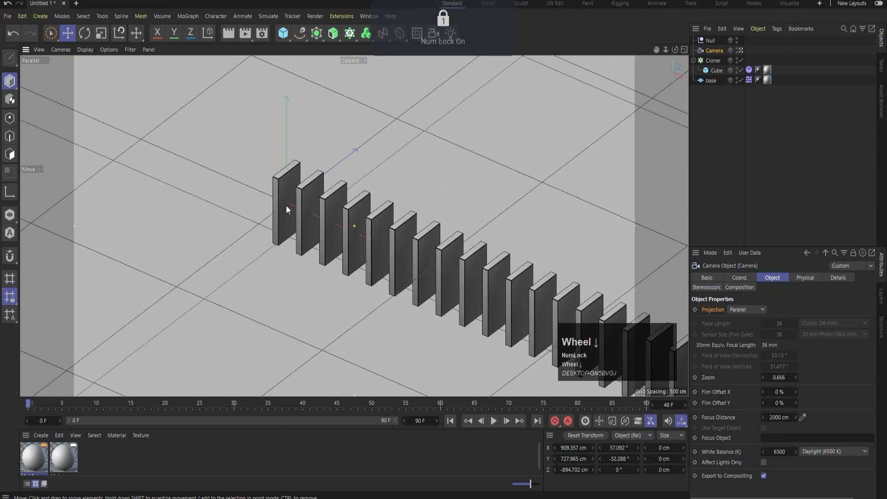
{"action": "left_click_drag", "start_coordinate": [287, 205], "coordinate": [416, 193], "text": "alt"}
{"action": "middle_click_drag", "start_coordinate": [294, 206], "coordinate": [374, 215], "text": "alt"}
{"action": "scroll", "coordinate": [342, 225], "scroll_direction": "up", "scroll_amount": 5}
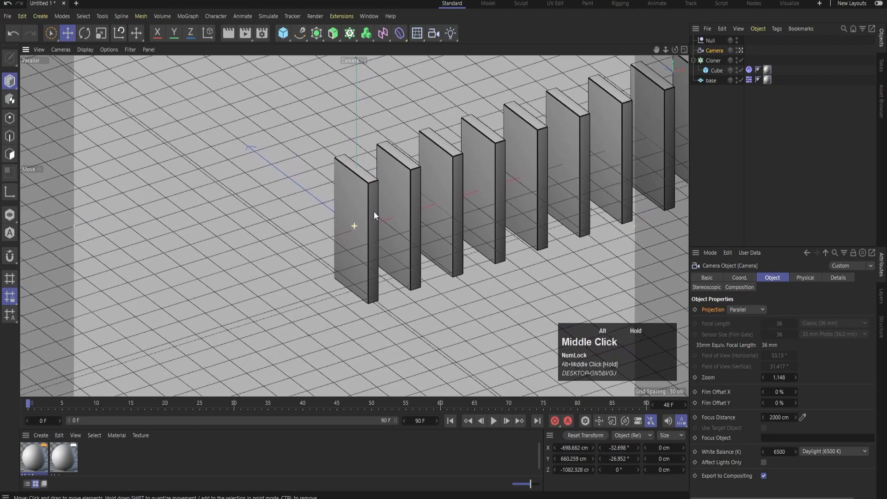
Rename the null as "camera controller" and make the camera its child.
{"action": "left_click", "coordinate": [739, 136]}
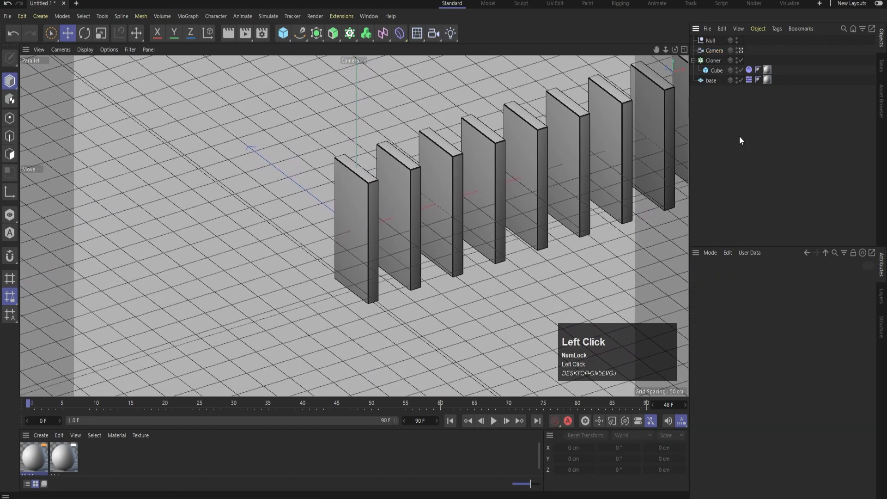
{"action": "left_click", "coordinate": [712, 41]}
{"action": "double_click", "coordinate": [712, 42]}
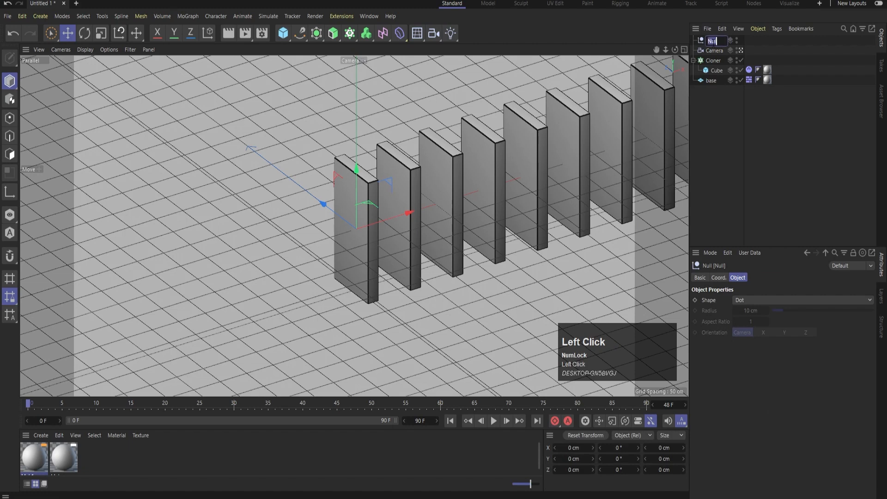
{"action": "type", "text": "Camera c"}
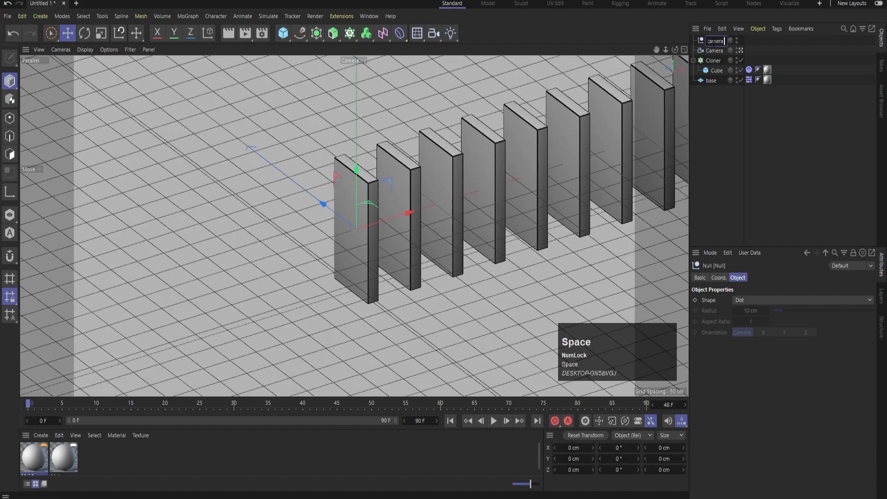
{"action": "type", "text": "pontroller"}
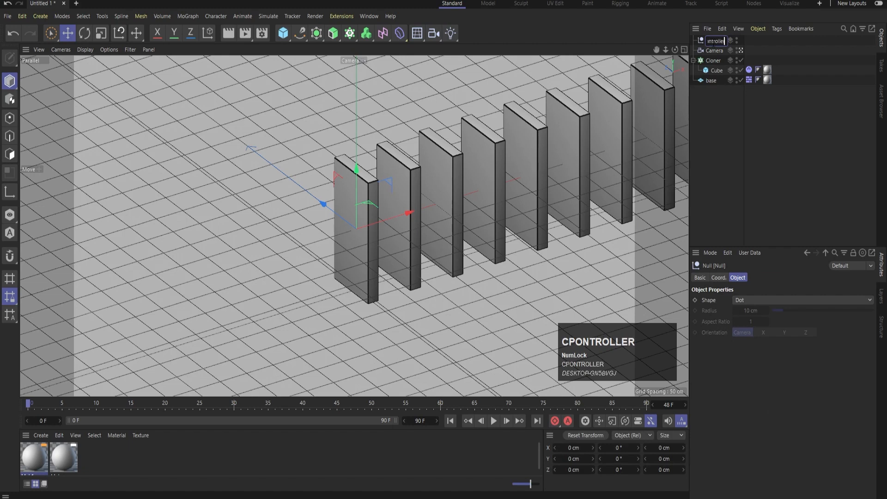
{"action": "key", "text": "Return"}
{"action": "left_click", "coordinate": [717, 53]}
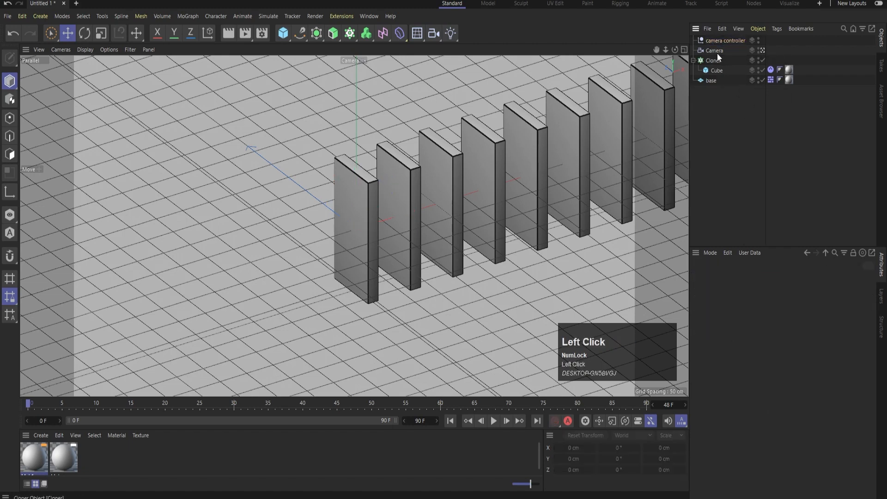
{"action": "left_click_drag", "start_coordinate": [714, 50], "coordinate": [707, 40]}
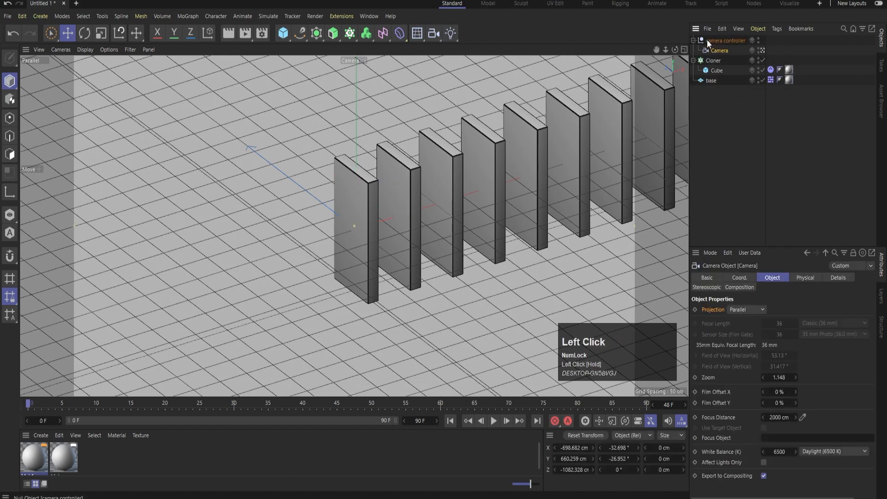
Try moving the camera controller about 257 cm along the X axis, and undo the move.
{"action": "left_click", "coordinate": [707, 40]}
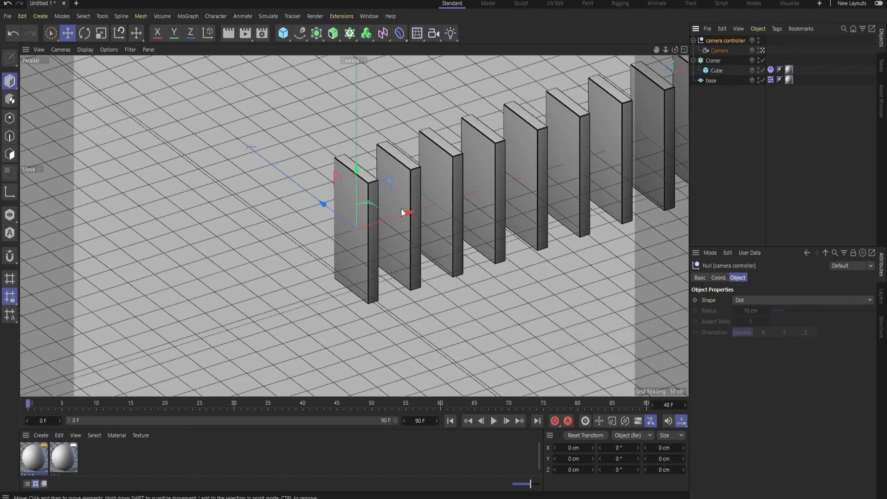
{"action": "left_click_drag", "start_coordinate": [406, 212], "coordinate": [538, 155]}
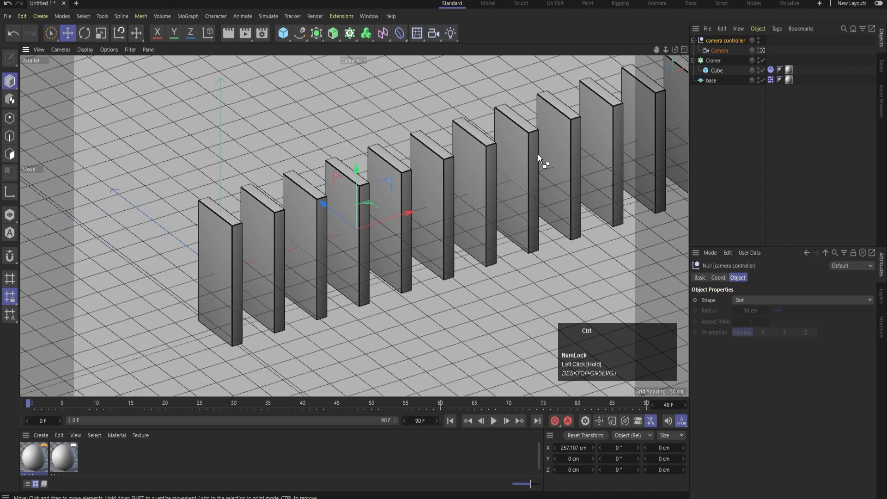
{"action": "key", "text": "ctrl+z"}
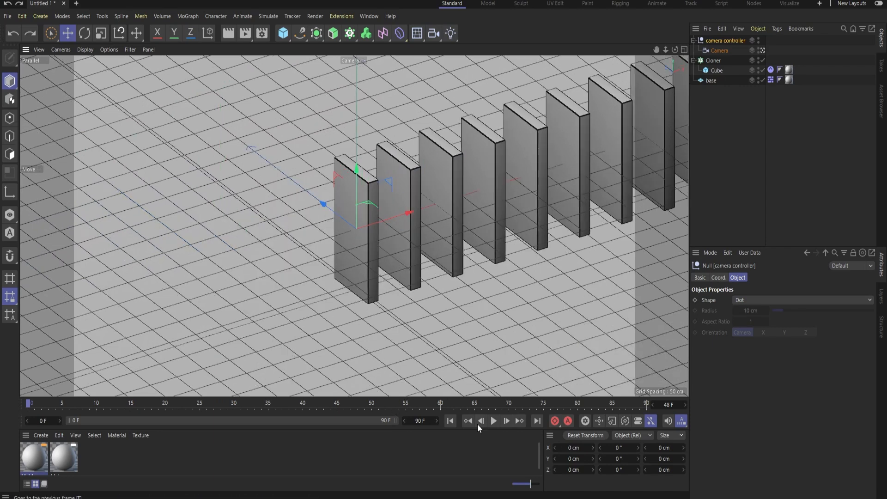
Set the end of the animation to frame 360.
{"action": "left_click", "coordinate": [419, 420]}
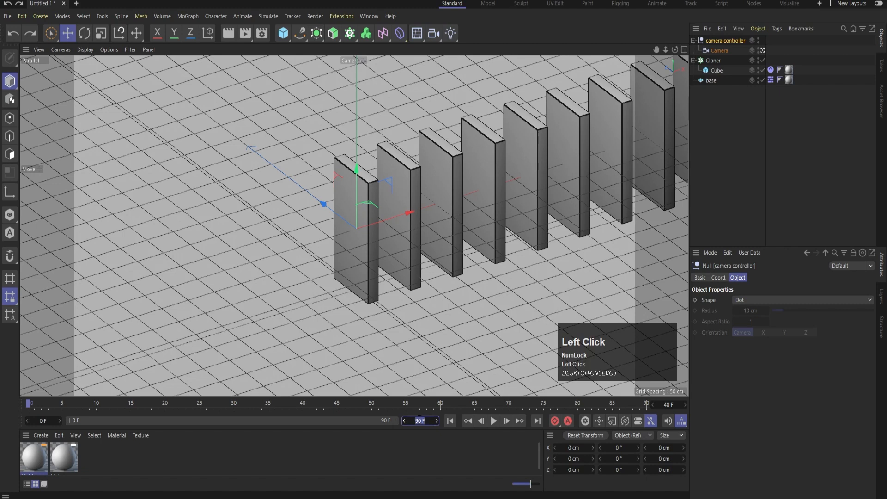
{"action": "key", "text": "BackSpace"}
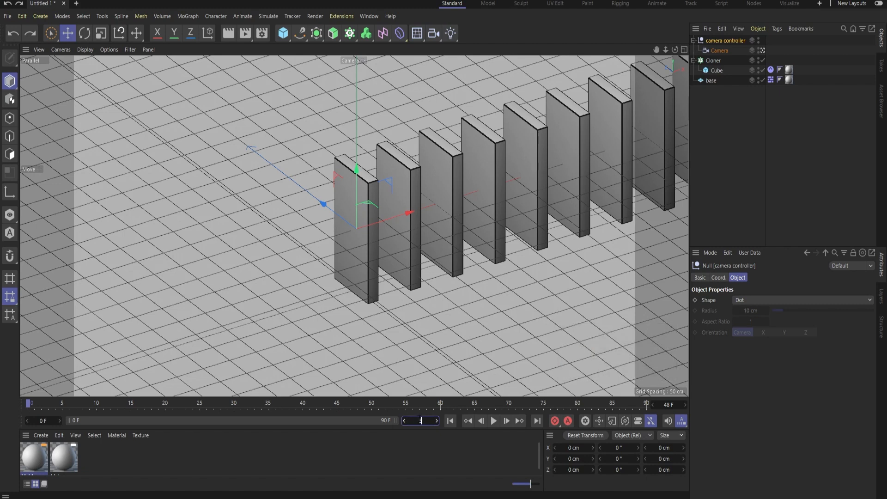
{"action": "type", "text": "360"}
{"action": "key", "text": "Return"}
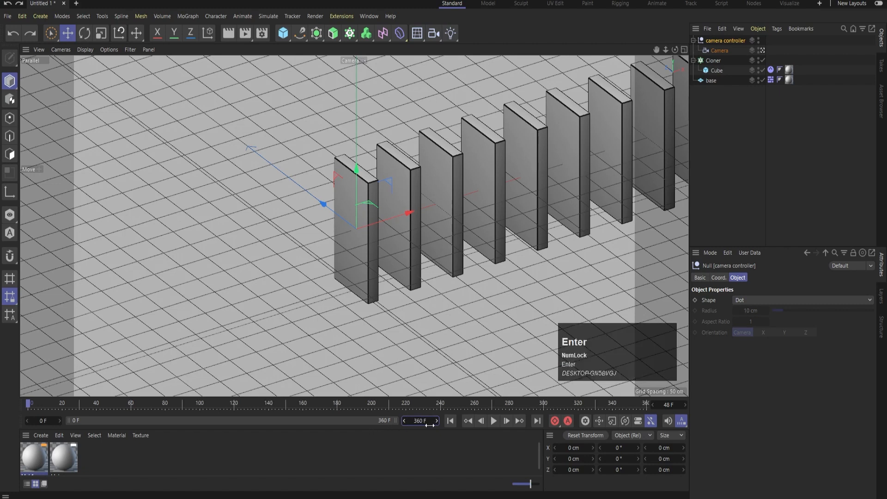
Move the camera controller to about -778 cm on X, before the first slab, and keyframe its X position at frame 0.
{"action": "left_click", "coordinate": [780, 194]}
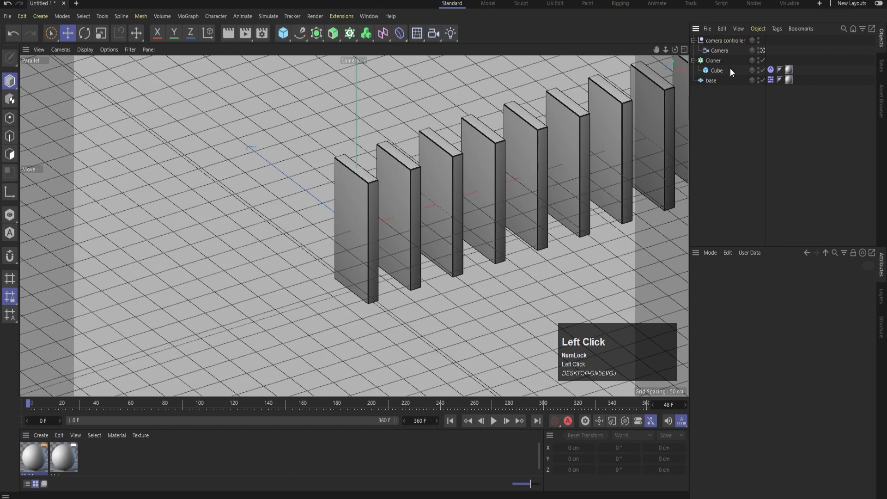
{"action": "left_click", "coordinate": [722, 40]}
{"action": "middle_click", "coordinate": [536, 227]}
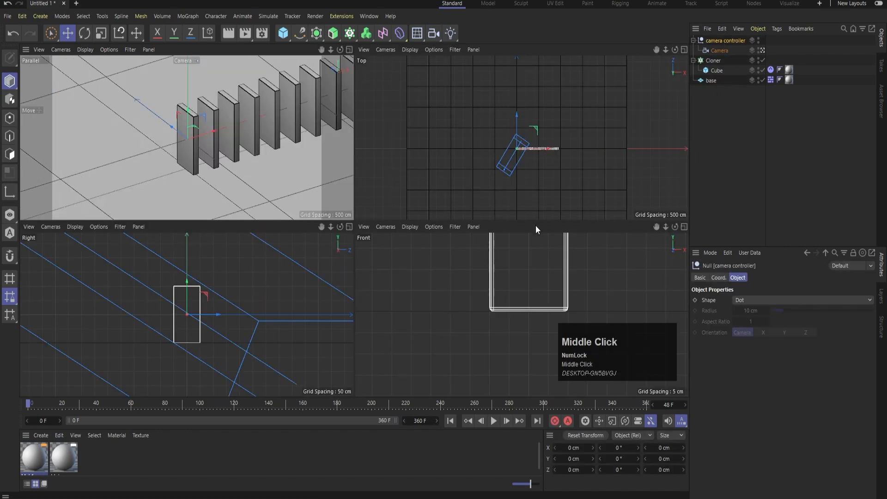
{"action": "middle_click", "coordinate": [517, 166]}
{"action": "scroll", "coordinate": [380, 224], "scroll_direction": "up", "scroll_amount": 5}
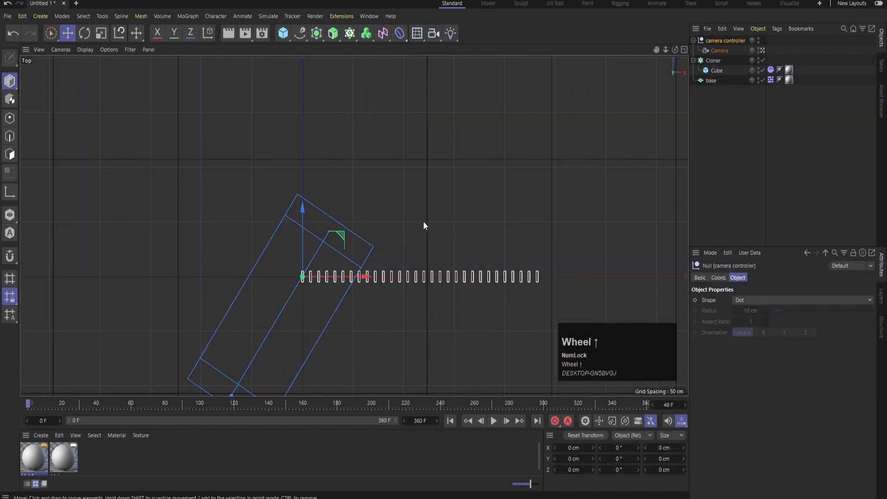
{"action": "middle_click", "coordinate": [435, 216]}
{"action": "scroll", "coordinate": [509, 166], "scroll_direction": "up", "scroll_amount": 3}
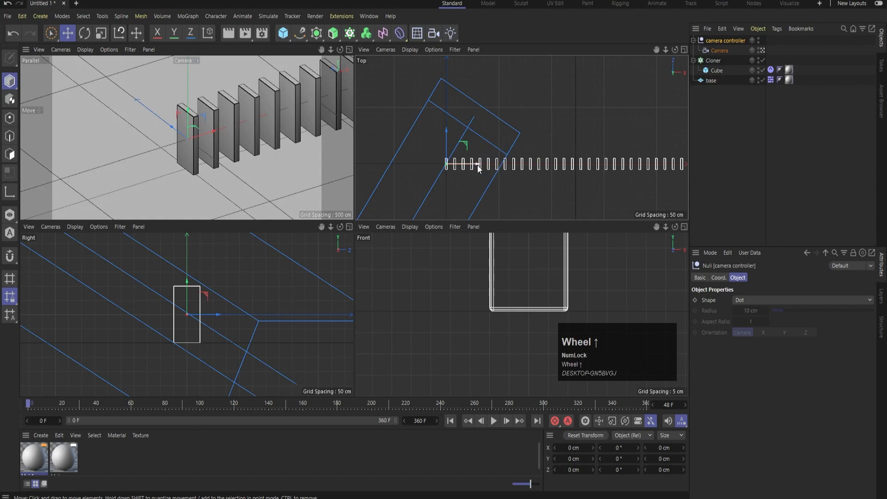
{"action": "left_click_drag", "start_coordinate": [479, 166], "coordinate": [393, 162]}
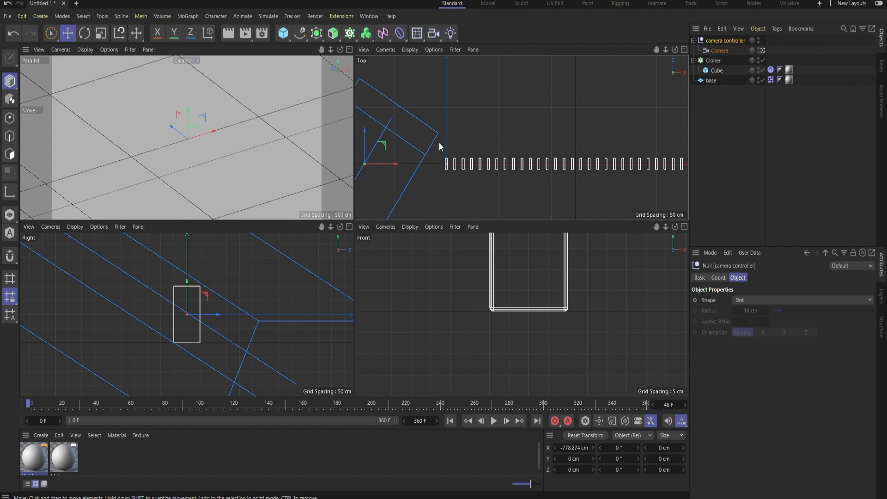
{"action": "left_click", "coordinate": [716, 40]}
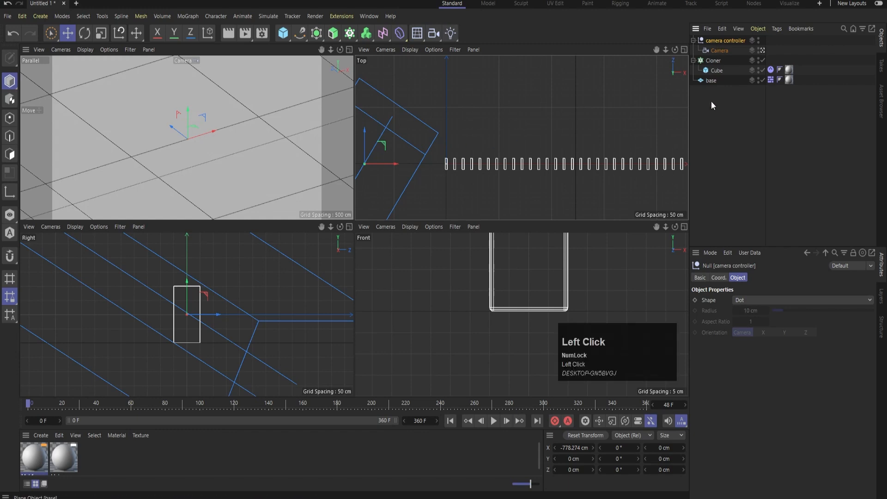
{"action": "left_click", "coordinate": [719, 278]}
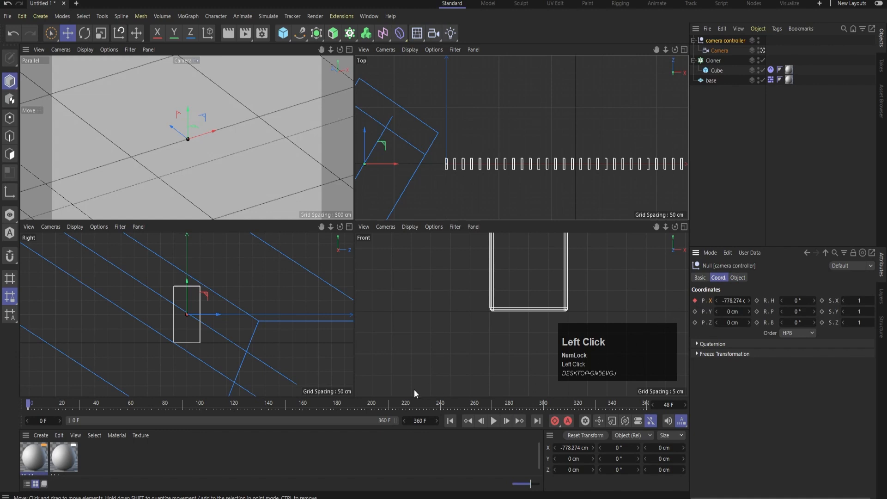
At frame 180, move the camera controller past the last slab to about 3262 cm on X and keyframe its X position.
{"action": "left_click", "coordinate": [336, 403]}
{"action": "scroll", "coordinate": [532, 170], "scroll_direction": "down", "scroll_amount": 3}
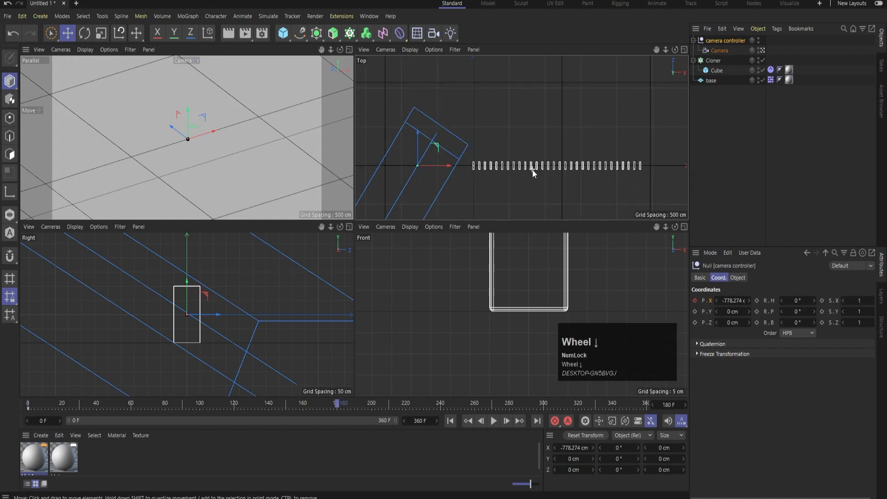
{"action": "scroll", "coordinate": [532, 170], "scroll_direction": "down", "scroll_amount": 2}
{"action": "left_click_drag", "start_coordinate": [493, 169], "coordinate": [677, 168]}
{"action": "left_click", "coordinate": [733, 301]}
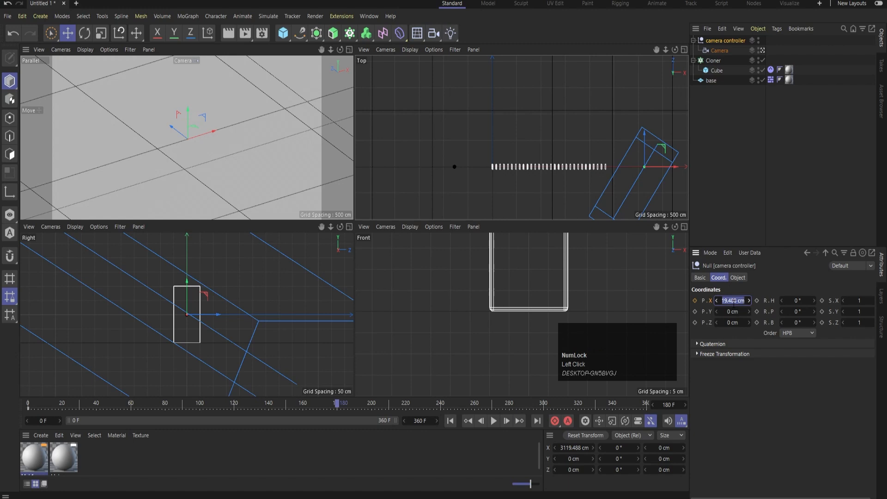
{"action": "left_click_drag", "start_coordinate": [677, 167], "coordinate": [684, 168]}
{"action": "left_click", "coordinate": [695, 301]}
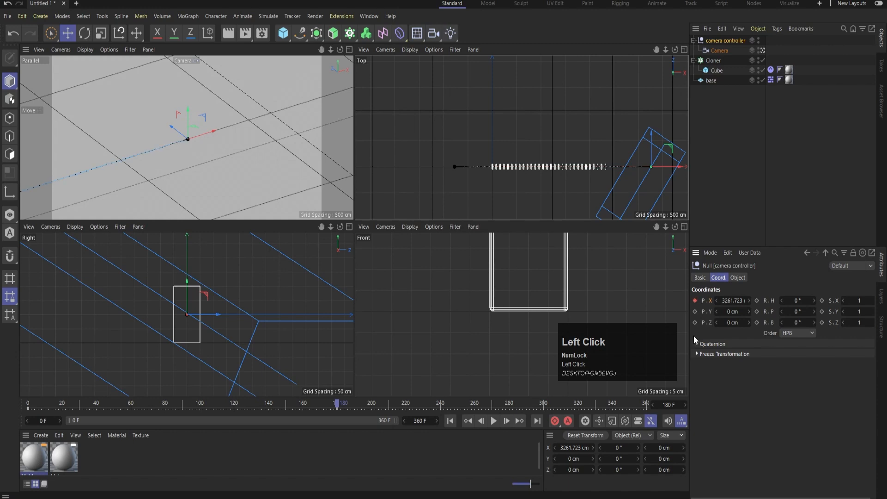
Make the camera controller's X position F-Curve linear, and close the timeline window.
{"action": "left_click", "coordinate": [710, 304]}
{"action": "right_click", "coordinate": [711, 303]}
{"action": "mouse_move", "coordinate": [730, 317]}
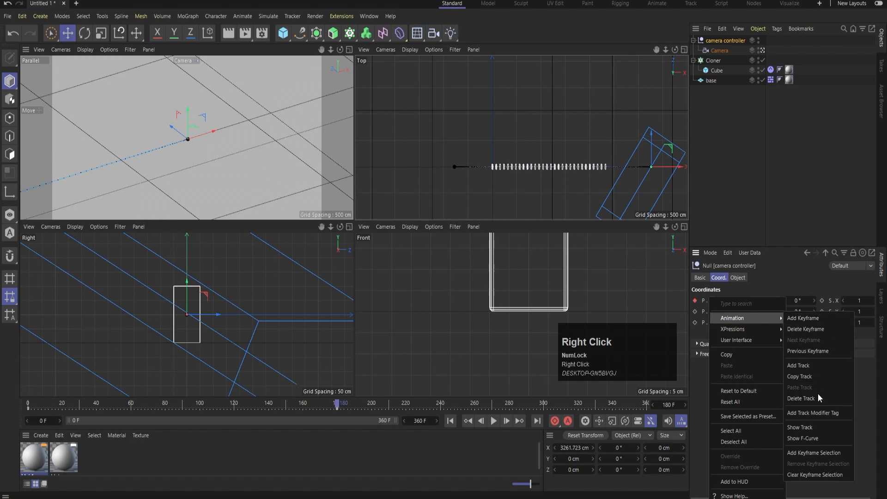
{"action": "left_click", "coordinate": [803, 438]}
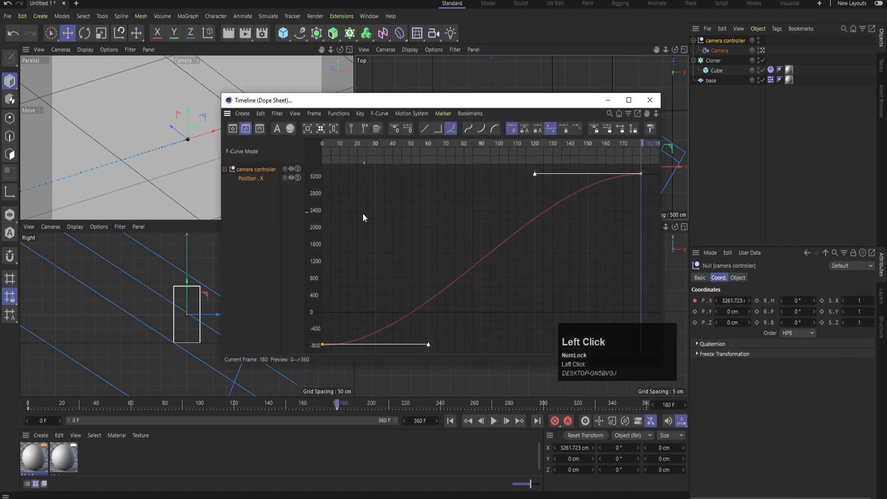
{"action": "left_click", "coordinate": [282, 199]}
{"action": "left_click", "coordinate": [250, 179]}
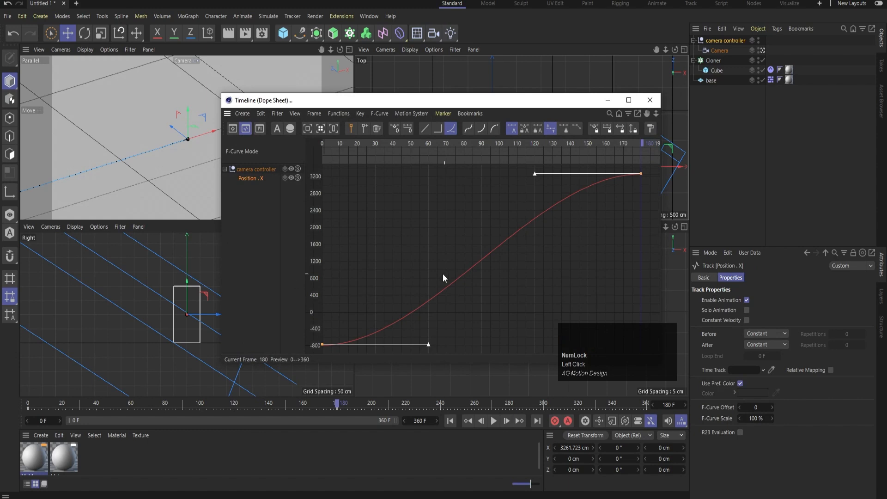
{"action": "left_click", "coordinate": [427, 130]}
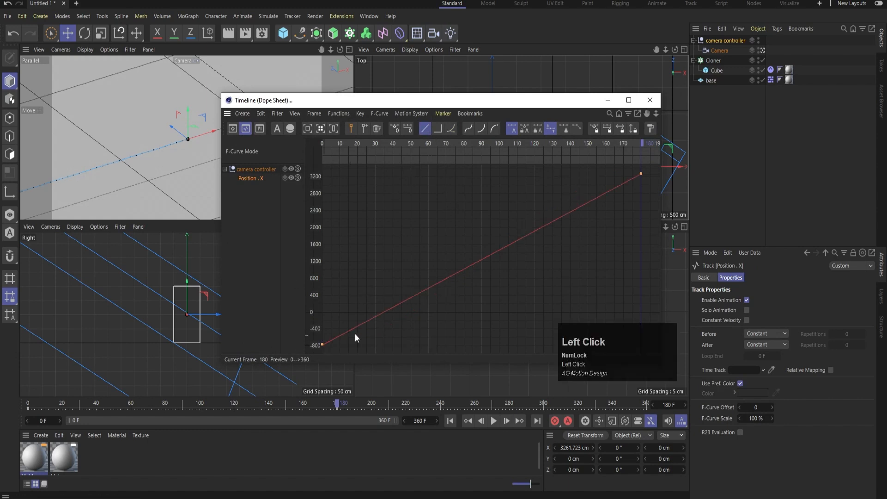
{"action": "left_click", "coordinate": [650, 100]}
Play the animation from the first frame in the full-size camera view to check the camera move.
{"action": "middle_click", "coordinate": [210, 135]}
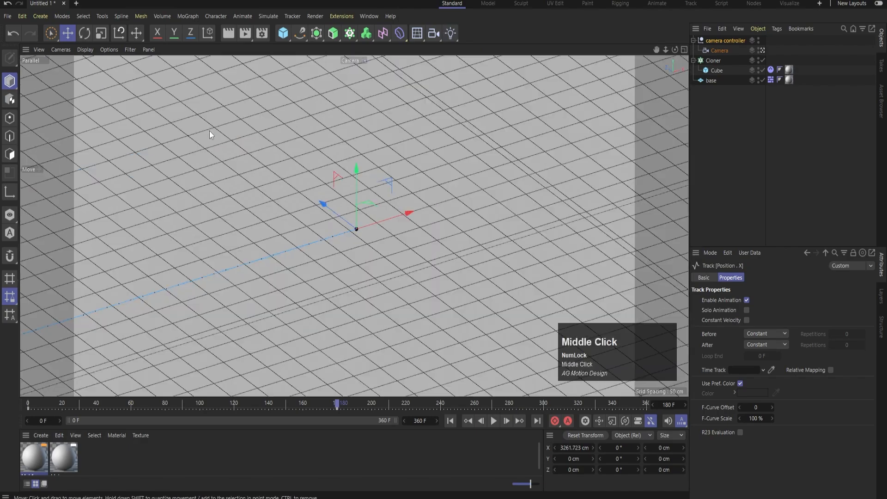
{"action": "left_click", "coordinate": [450, 420]}
{"action": "left_click", "coordinate": [494, 420]}
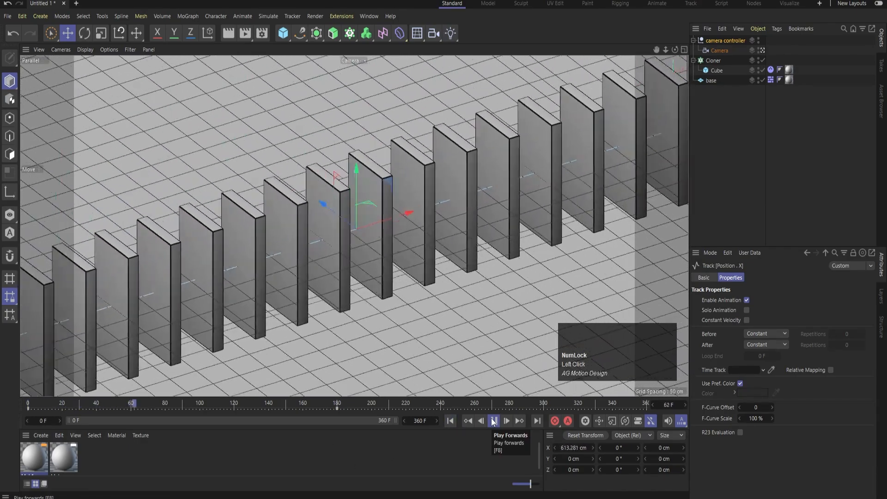
Stop playback, move the camera controller's last position keyframe to frame 300, and return to the first frame.
{"action": "left_click", "coordinate": [494, 421]}
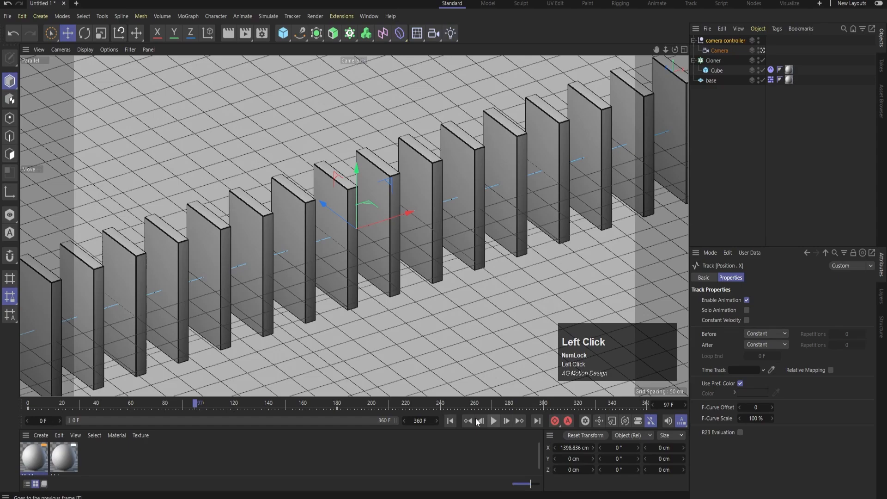
{"action": "left_click", "coordinate": [337, 409]}
{"action": "left_click_drag", "start_coordinate": [337, 409], "coordinate": [544, 412]}
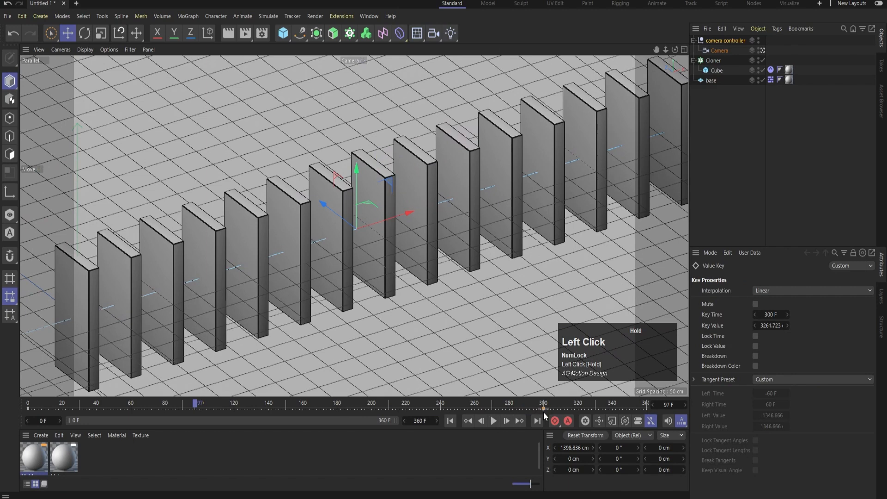
{"action": "left_click", "coordinate": [450, 420]}
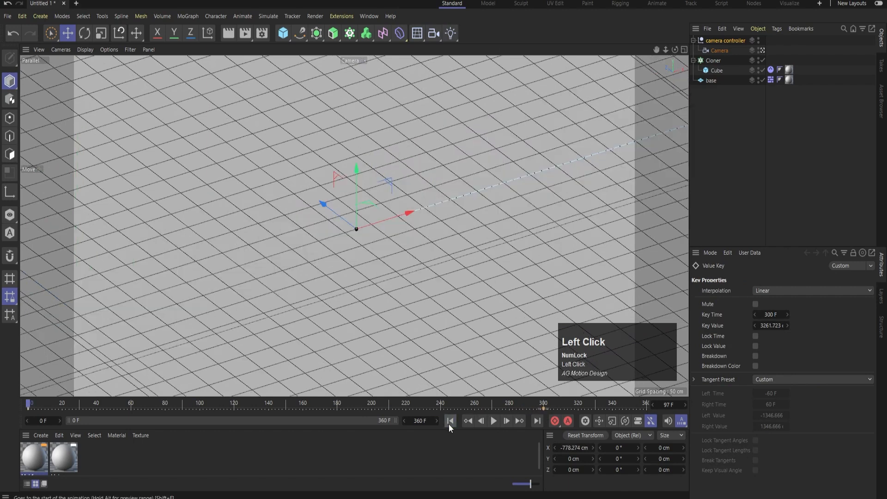
Make the Cloner editable and expand it to list the individual cubes.
{"action": "left_click", "coordinate": [714, 62]}
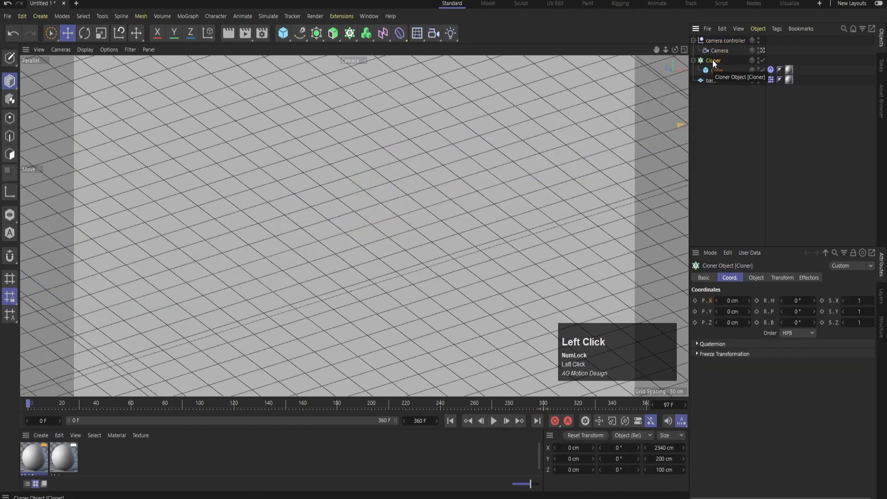
{"action": "key", "text": "c"}
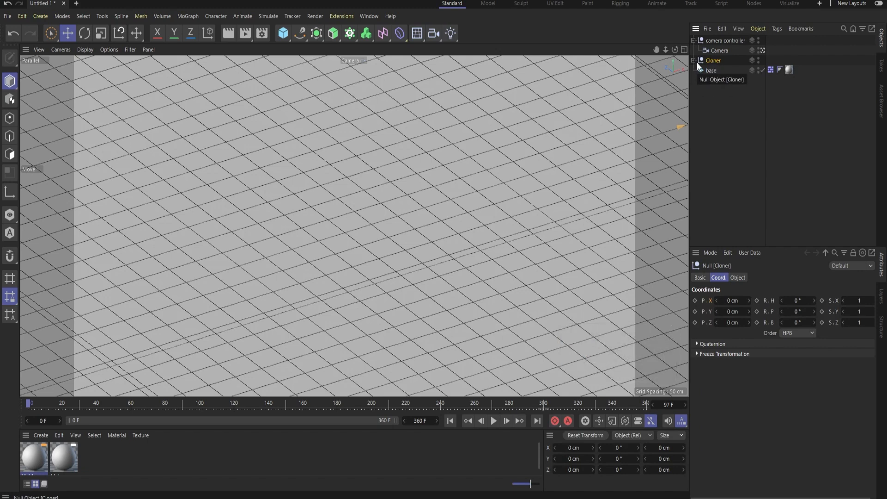
{"action": "left_click", "coordinate": [694, 61]}
{"action": "scroll", "coordinate": [715, 113], "scroll_direction": "down", "scroll_amount": 5}
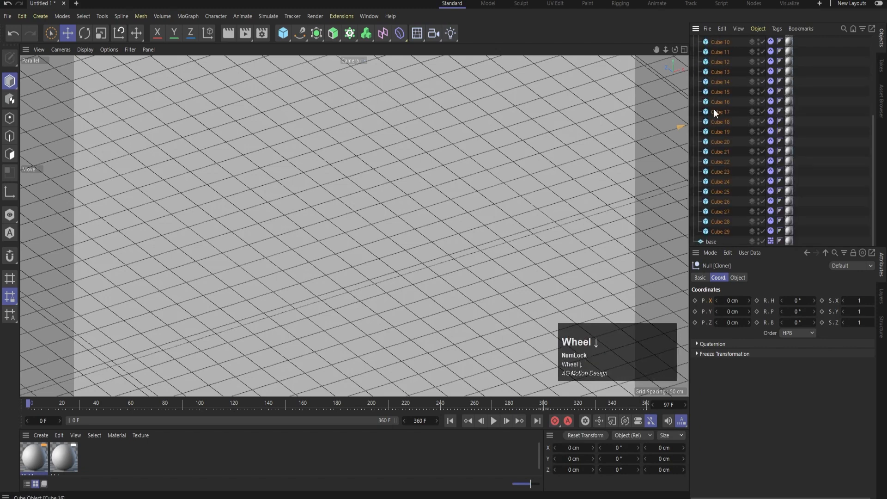
{"action": "scroll", "coordinate": [723, 229], "scroll_direction": "up", "scroll_amount": 5}
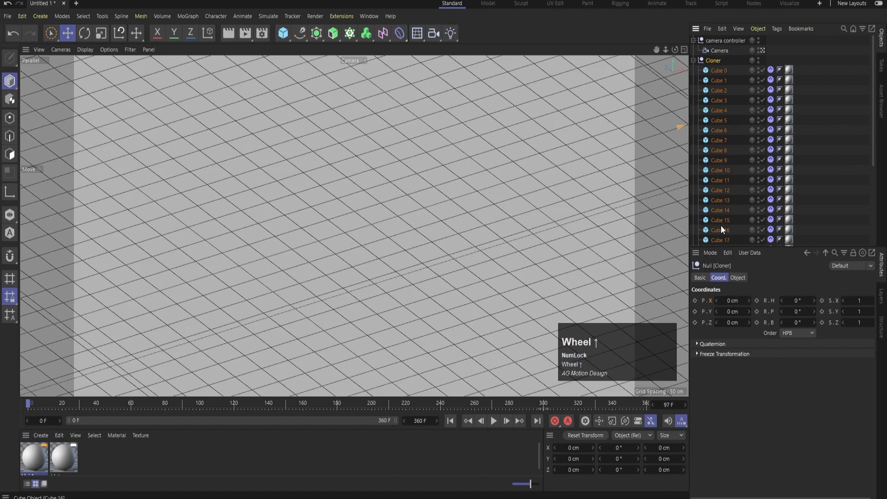
Play to frame 54 and keyframe the Dynamic setting of the first slab's Dynamics Body tag as Off.
{"action": "left_click", "coordinate": [494, 420]}
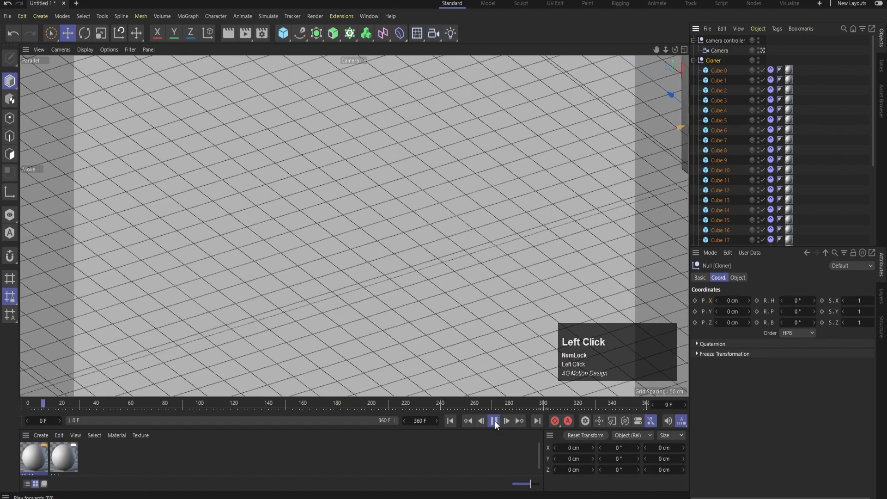
{"action": "left_click", "coordinate": [495, 420]}
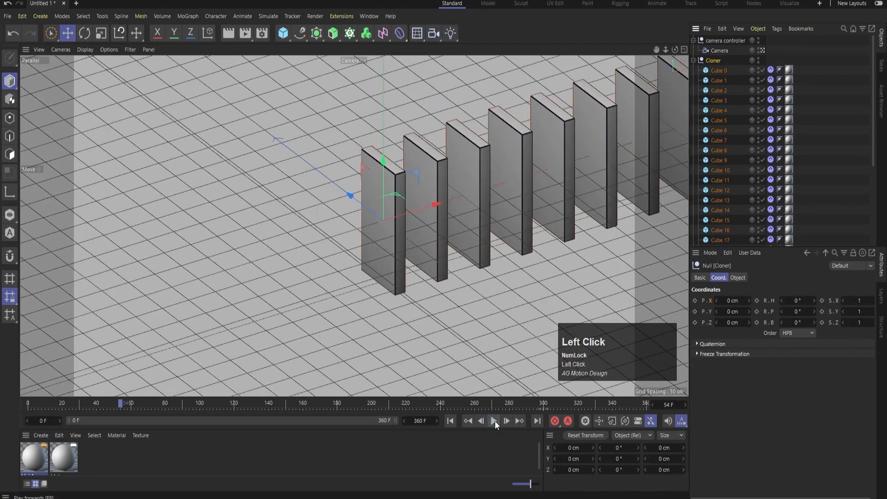
{"action": "left_click", "coordinate": [388, 211]}
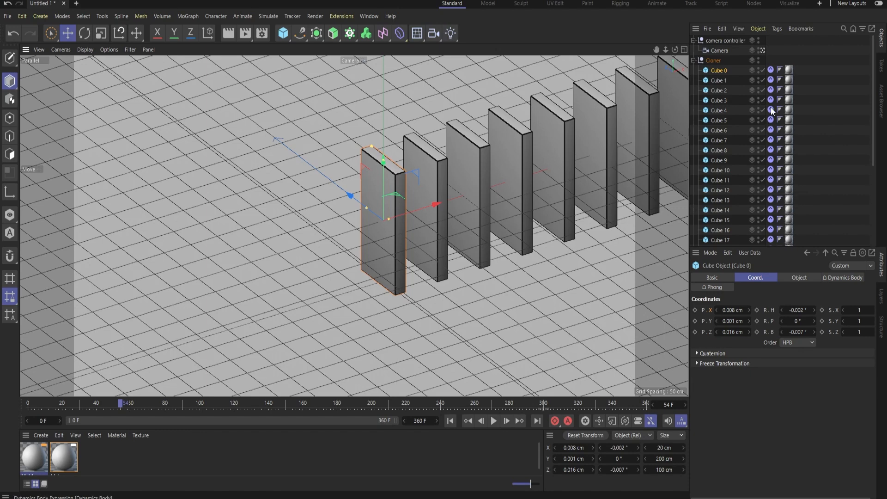
{"action": "left_click", "coordinate": [771, 70]}
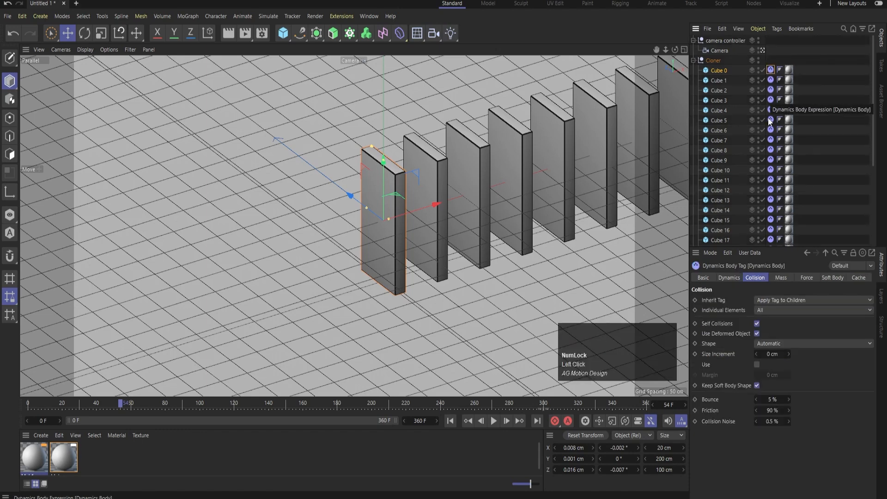
{"action": "left_click", "coordinate": [729, 278]}
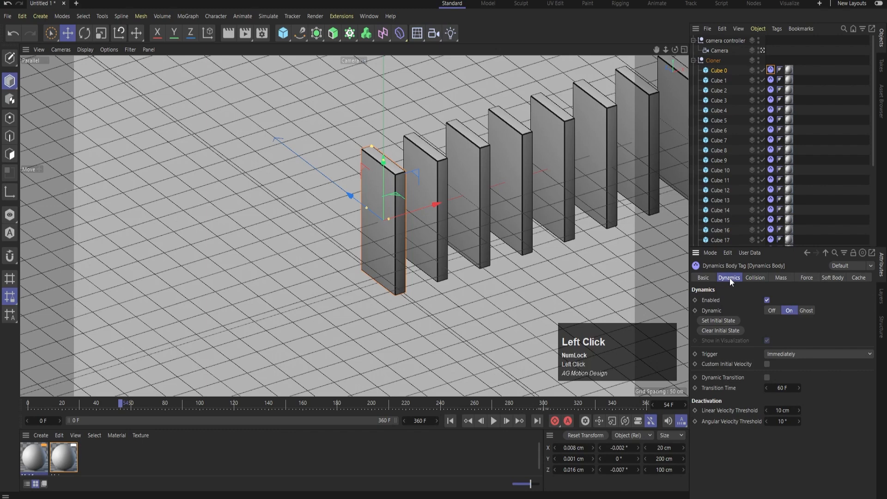
{"action": "left_click", "coordinate": [771, 311]}
{"action": "left_click", "coordinate": [698, 311]}
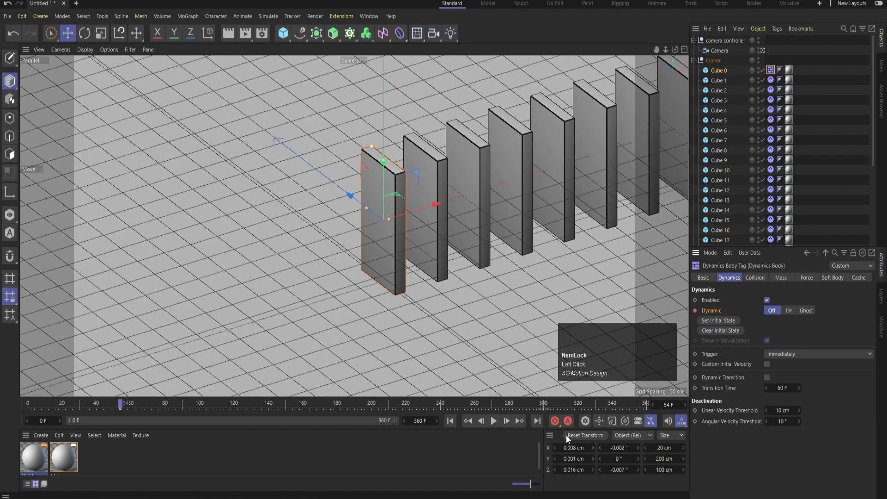
At frame 55, keyframe the first slab's Dynamic setting as On and give it a custom initial linear velocity of 200 cm on X.
{"action": "left_click", "coordinate": [507, 421]}
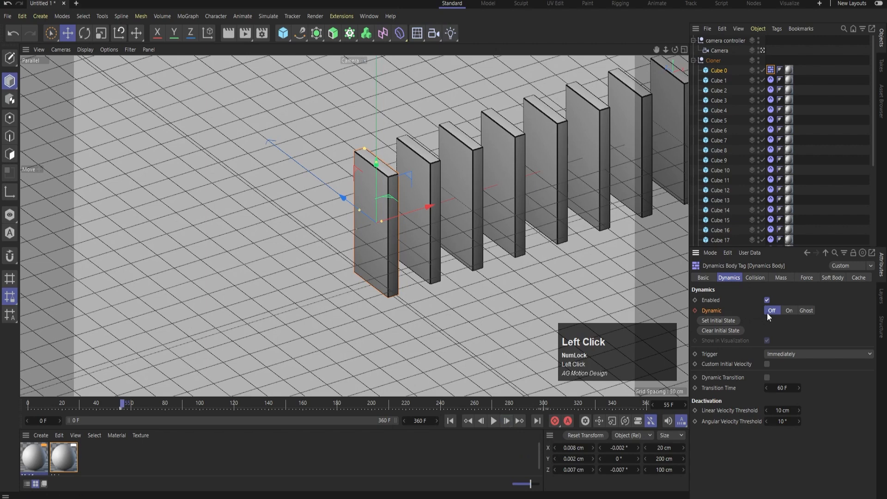
{"action": "left_click", "coordinate": [790, 311]}
{"action": "left_click", "coordinate": [768, 364]}
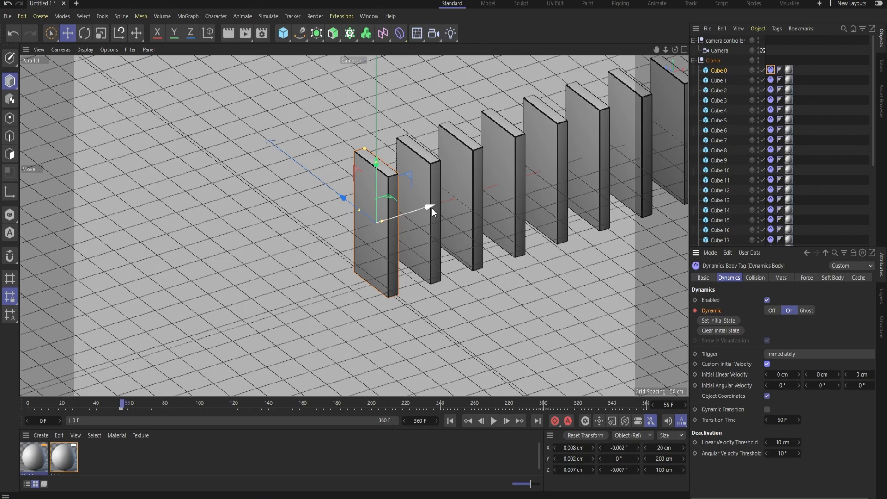
{"action": "left_click", "coordinate": [783, 374]}
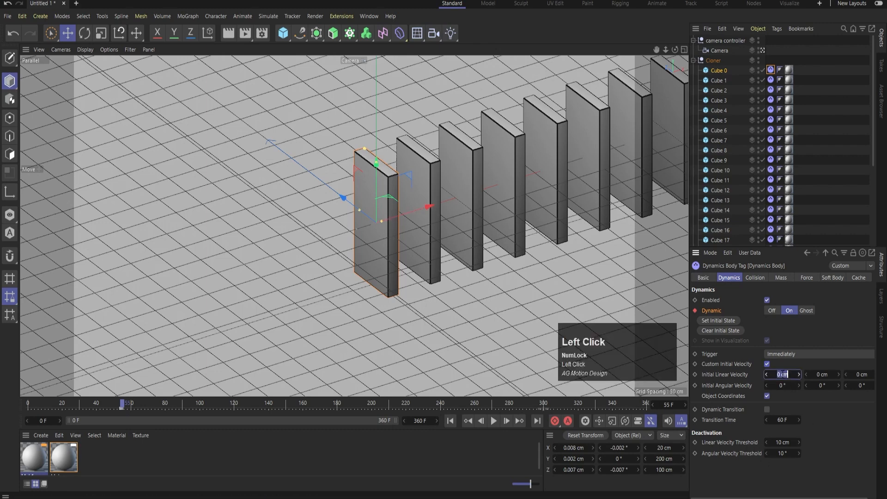
{"action": "key", "text": "Return"}
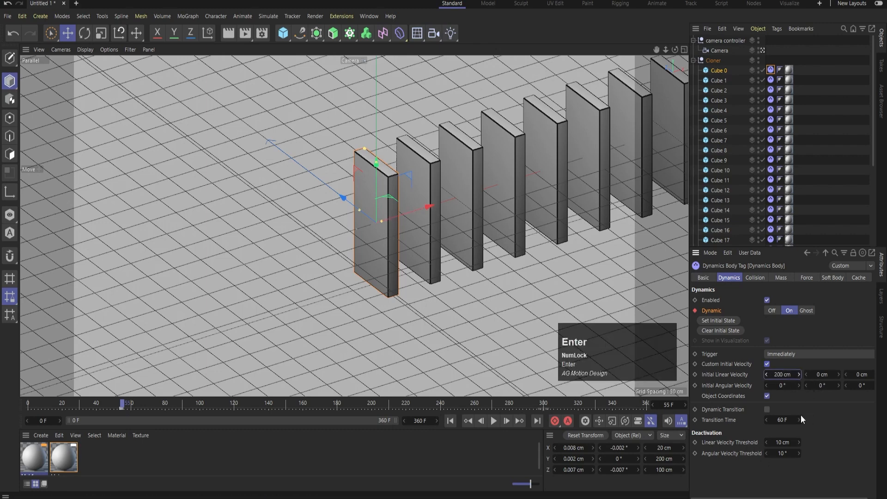
Play the simulation from the first frame to check the first slab's push, and return to the start.
{"action": "left_click", "coordinate": [495, 426]}
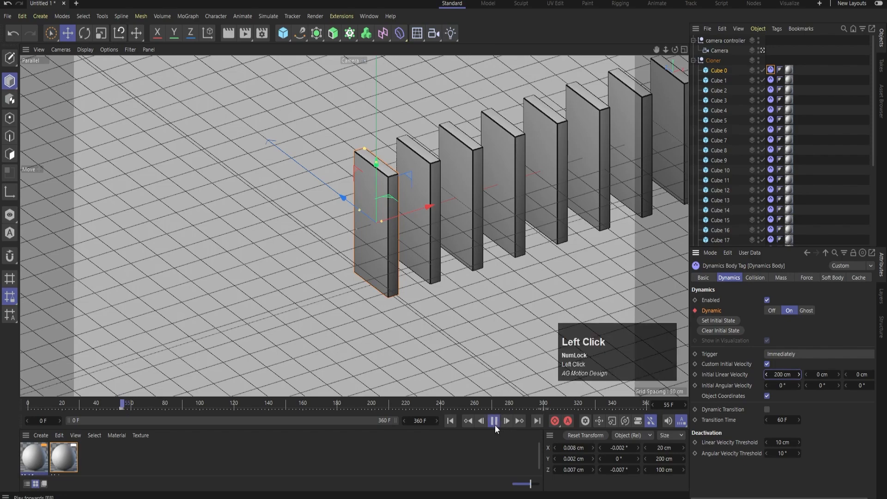
{"action": "left_click", "coordinate": [450, 422]}
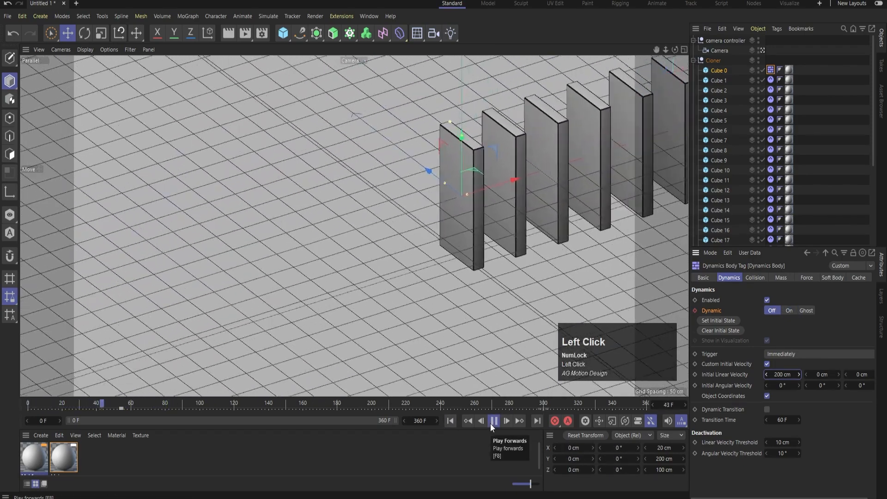
{"action": "left_click", "coordinate": [490, 423]}
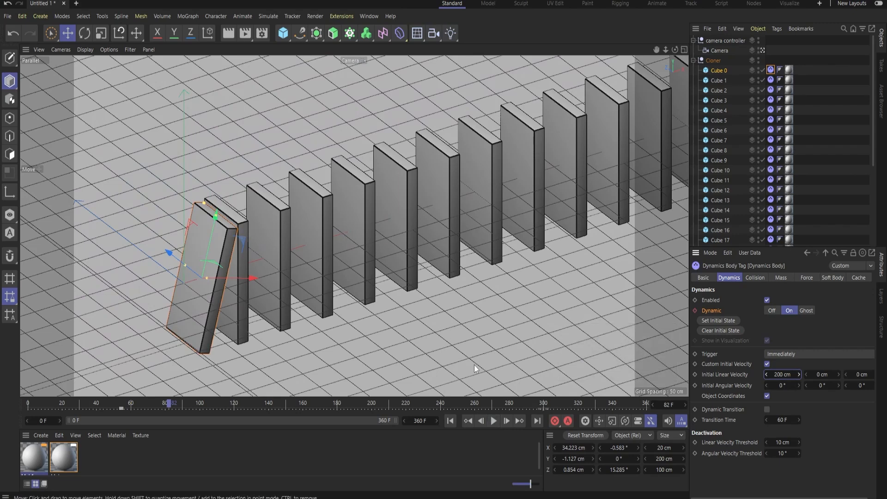
{"action": "left_click", "coordinate": [450, 421]}
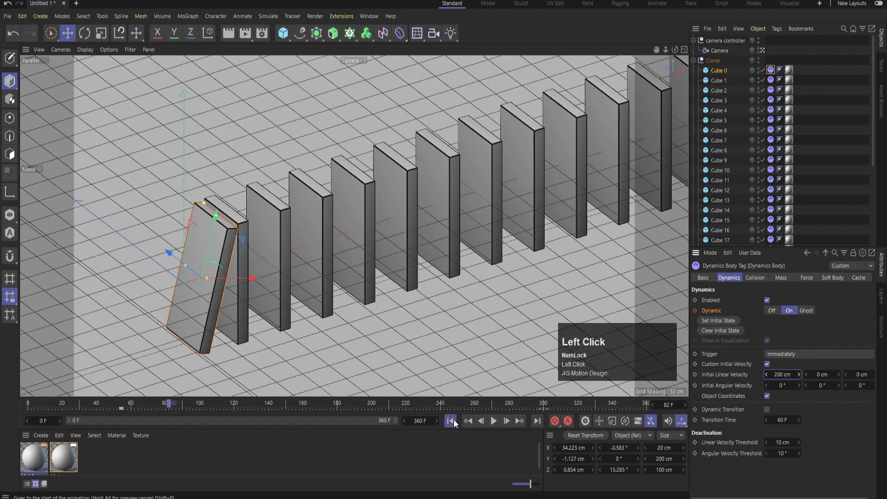
Set the first slab's initial linear velocity to 600 cm on X and play the simulation to check the push.
{"action": "left_click", "coordinate": [782, 374]}
{"action": "type", "text": "600"}
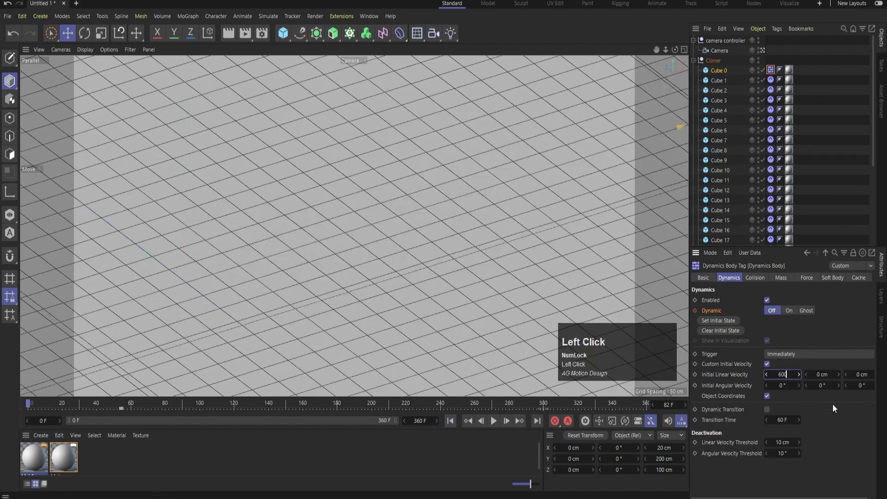
{"action": "key", "text": "Return"}
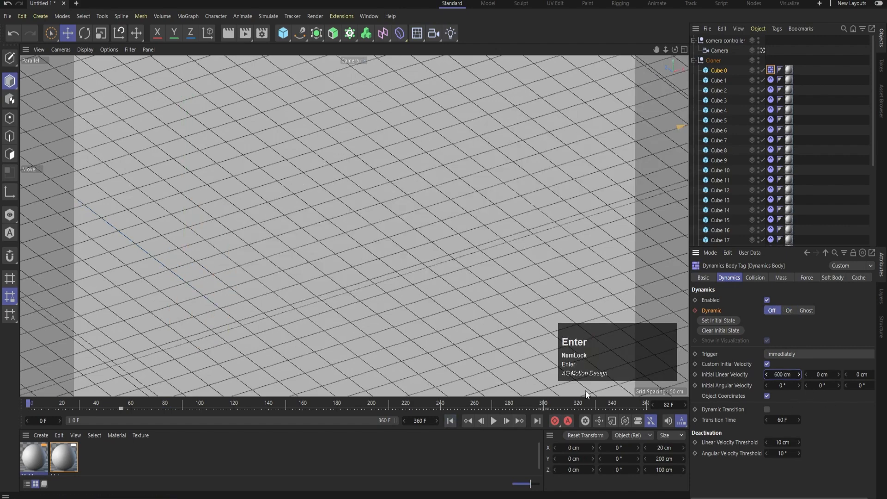
{"action": "left_click", "coordinate": [494, 421]}
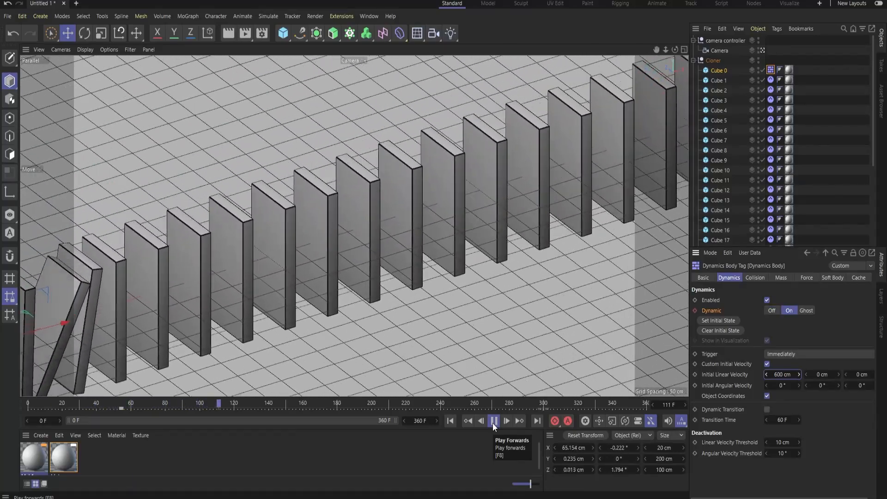
{"action": "left_click", "coordinate": [493, 425]}
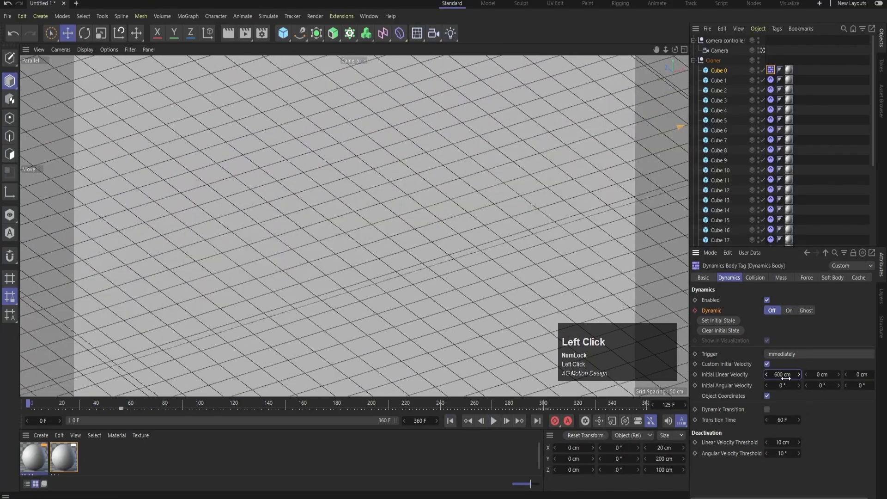